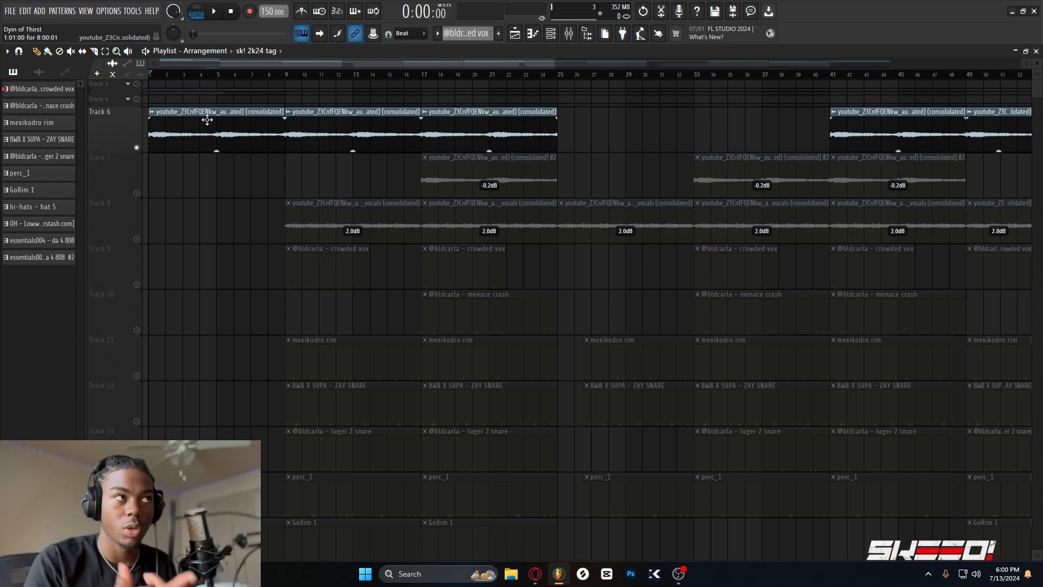
Play the soloed Track 6 melody and inspect the Pro-Q 3 curve on mixer Insert 1.
{"action": "key", "text": "space"}
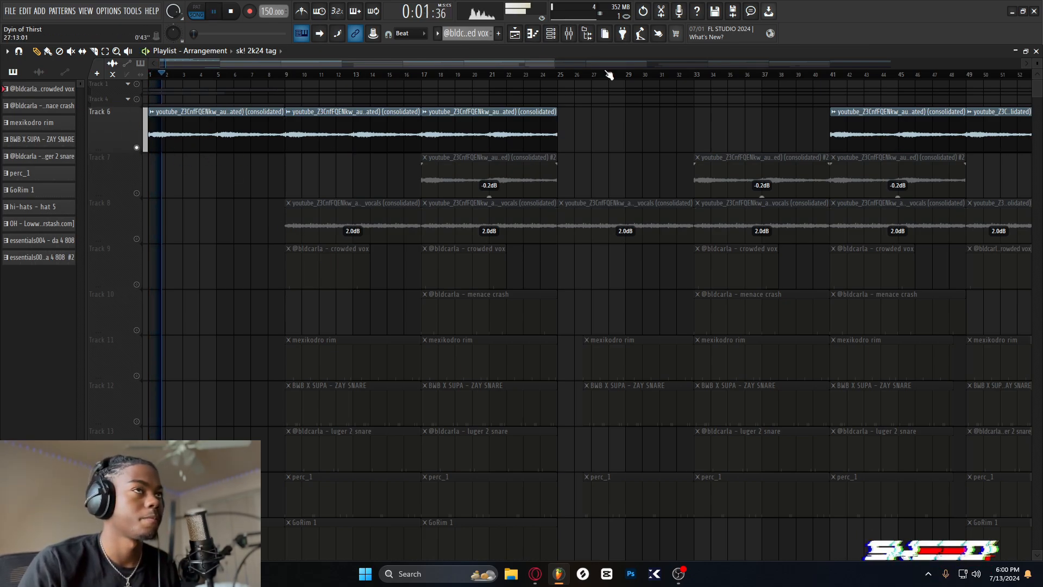
{"action": "left_click", "coordinate": [578, 40]}
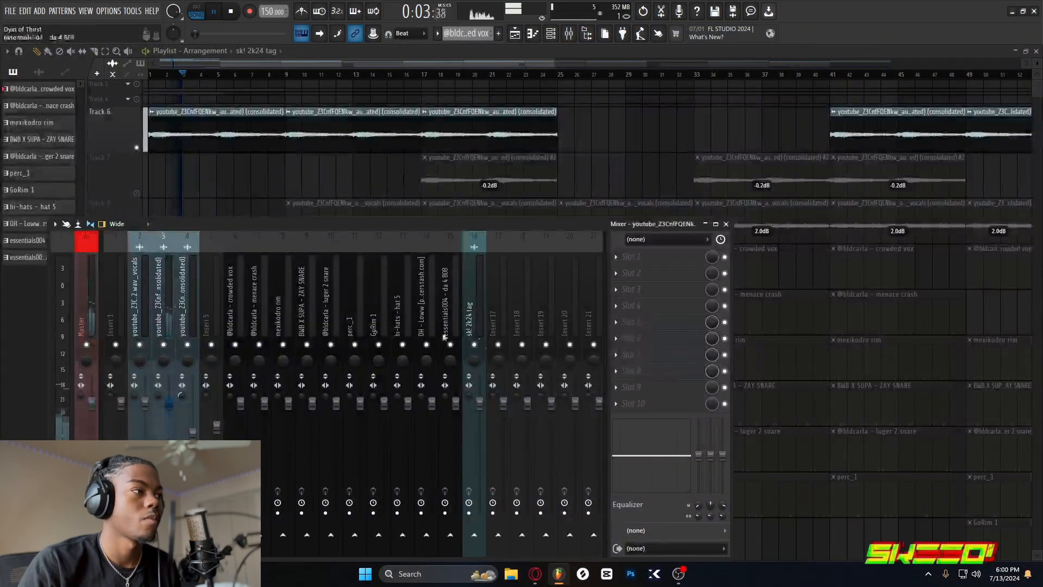
{"action": "left_click", "coordinate": [112, 321]}
{"action": "left_click", "coordinate": [698, 289]}
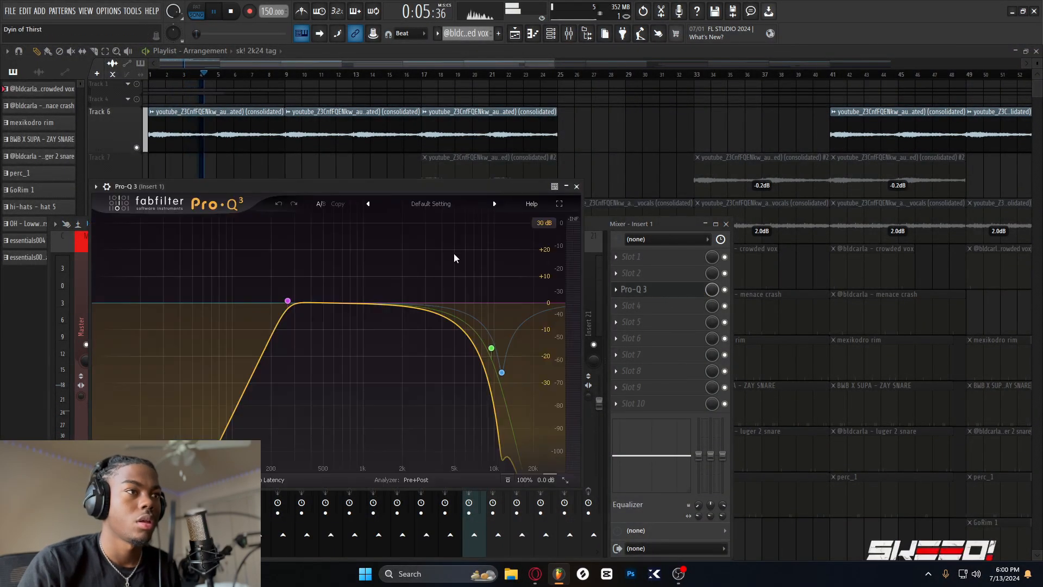
{"action": "key", "text": "space"}
{"action": "left_click_drag", "start_coordinate": [389, 188], "coordinate": [612, 176]}
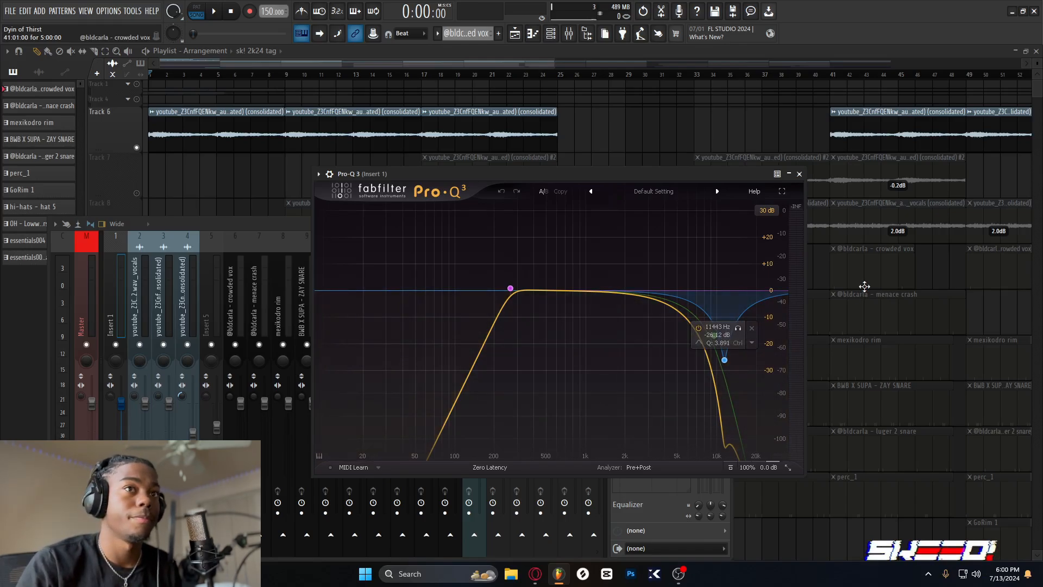
{"action": "left_click", "coordinate": [800, 174]}
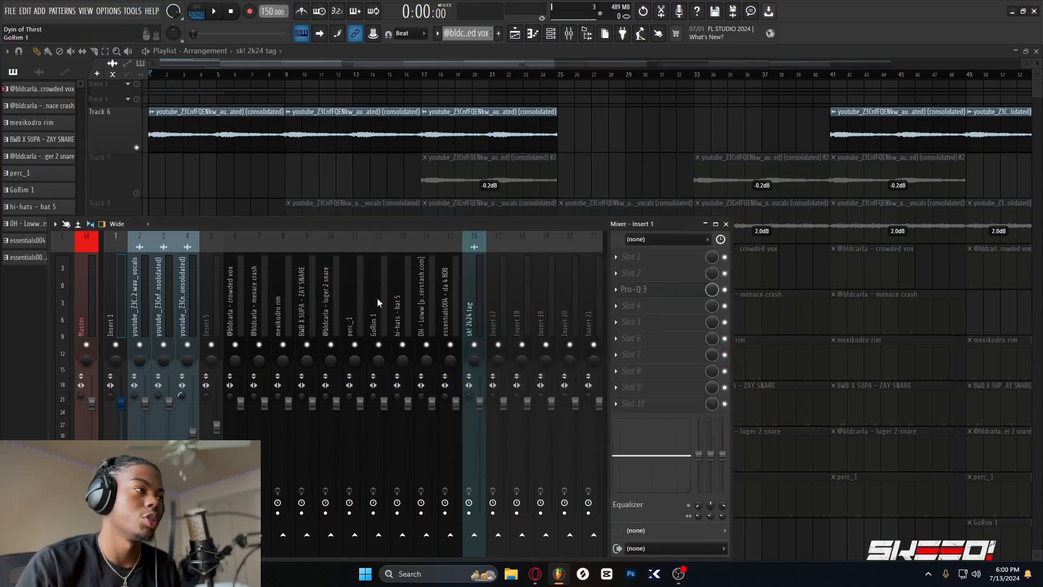
Review the Pro-Q 3 filter settings on mixer Insert 1 again, then return to the playlist.
{"action": "left_click", "coordinate": [158, 318]}
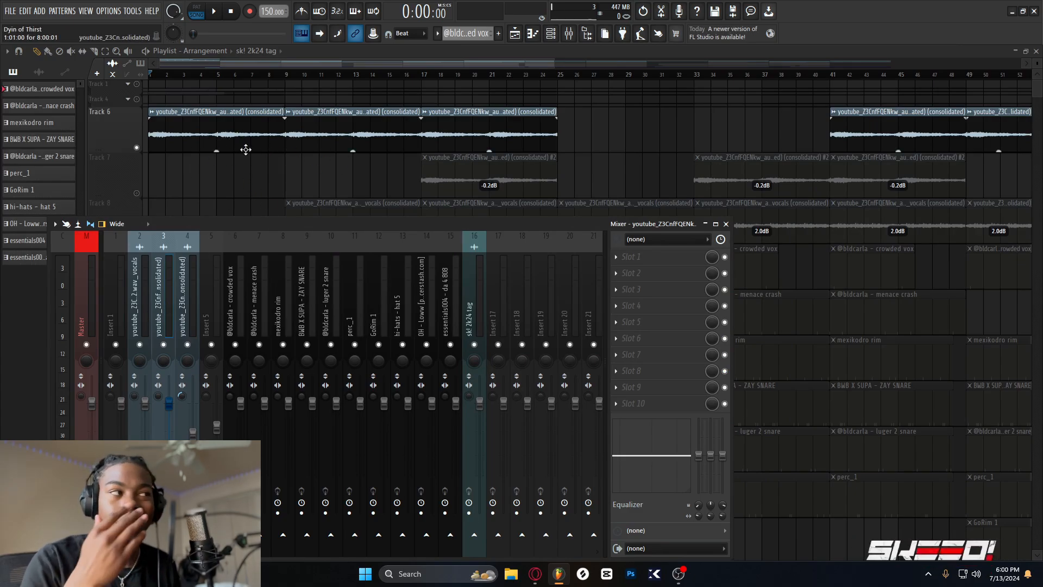
{"action": "left_click", "coordinate": [106, 301]}
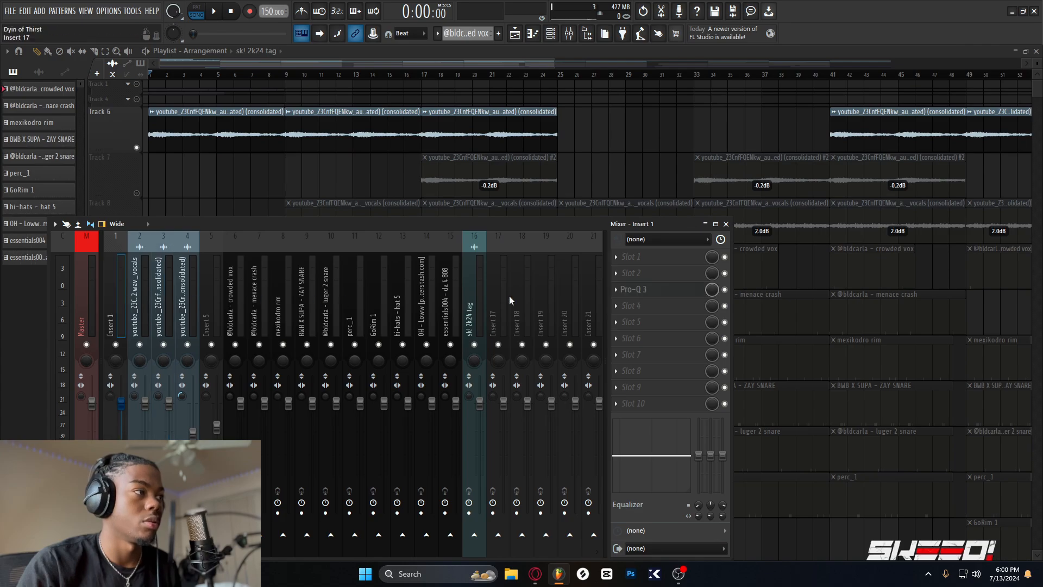
{"action": "left_click", "coordinate": [695, 294]}
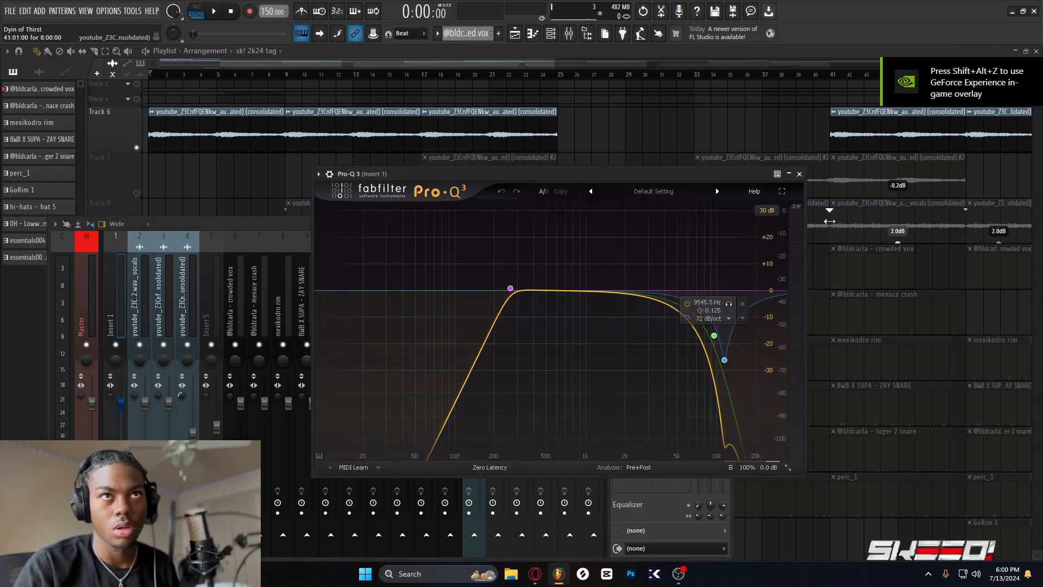
{"action": "key", "text": "Escape"}
{"action": "key", "text": "Escape"}
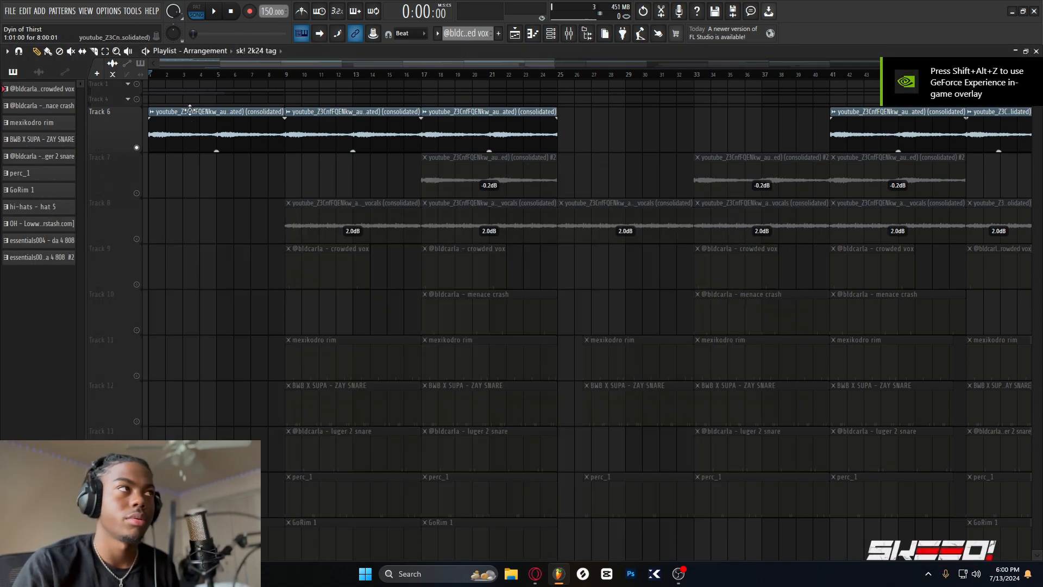
{"action": "left_click", "coordinate": [188, 75]}
{"action": "left_click_drag", "start_coordinate": [188, 75], "coordinate": [151, 77]}
{"action": "left_click", "coordinate": [191, 77], "text": "ctrl"}
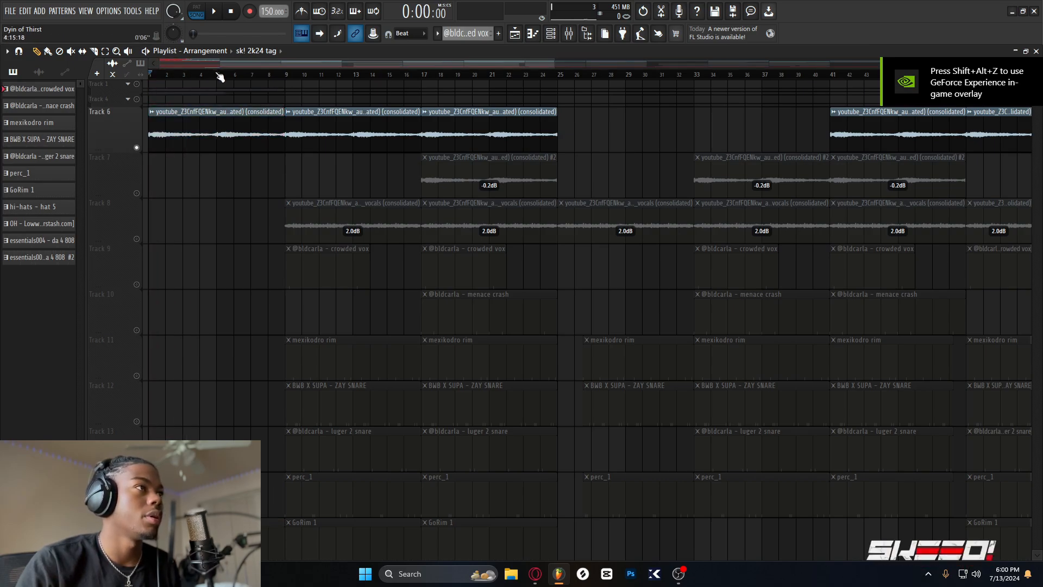
{"action": "left_click", "coordinate": [220, 77]}
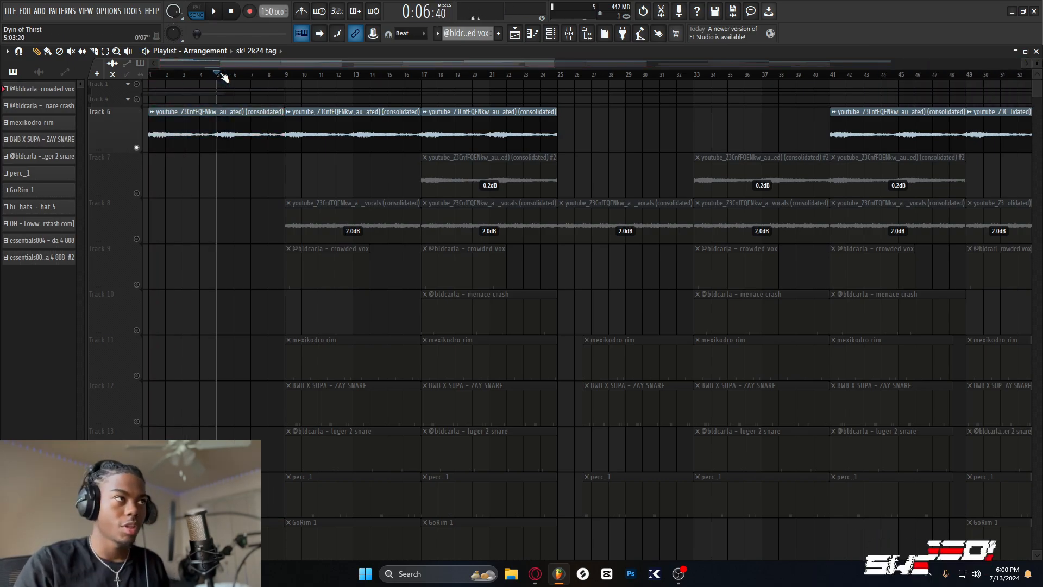
Solo Track 8 and listen to its vocals clip from just before bar 9.
{"action": "left_click", "coordinate": [136, 239]}
{"action": "left_click", "coordinate": [283, 76]}
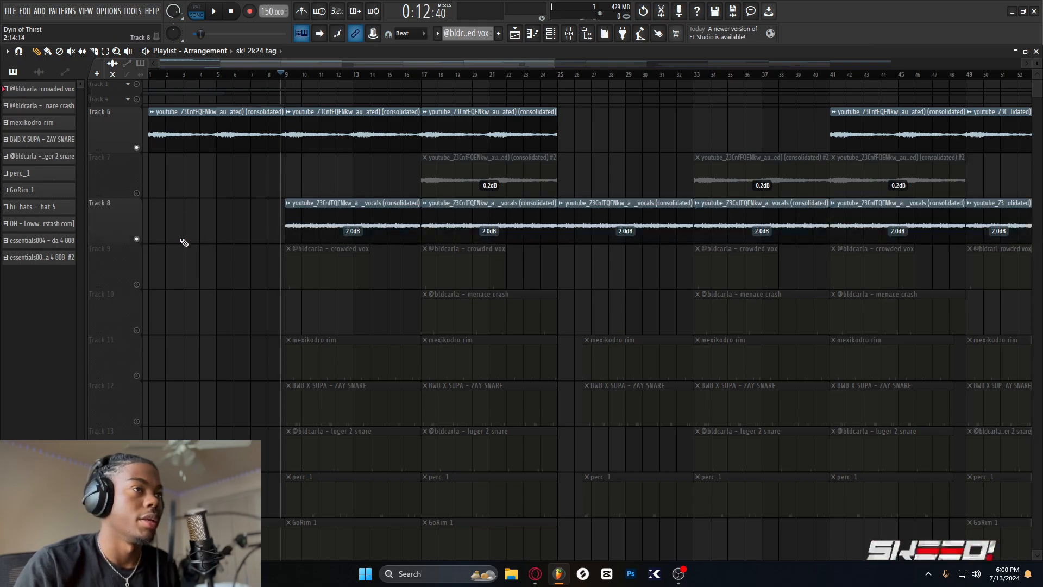
{"action": "right_click", "coordinate": [136, 239]}
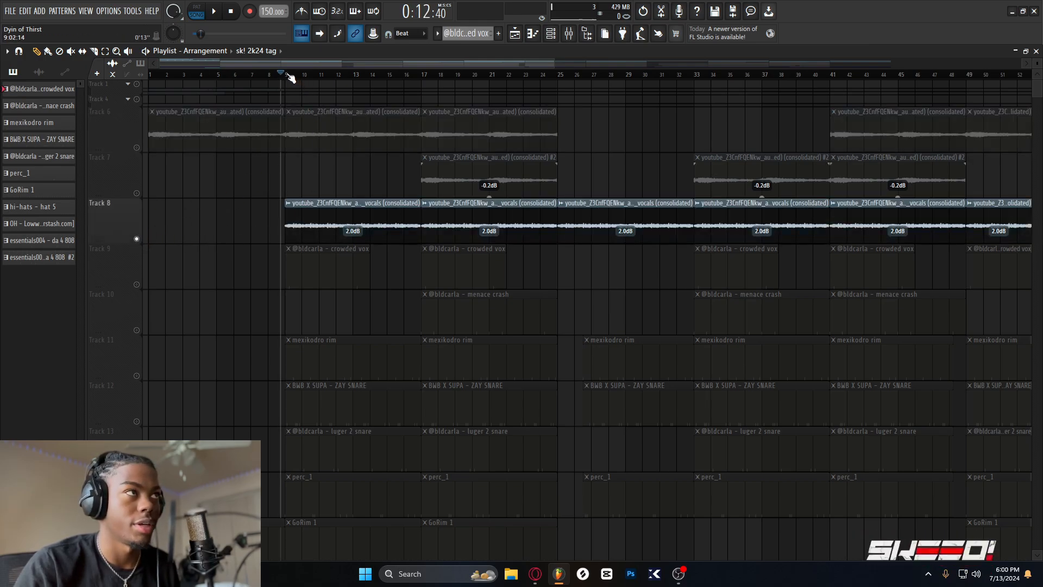
{"action": "key", "text": "space"}
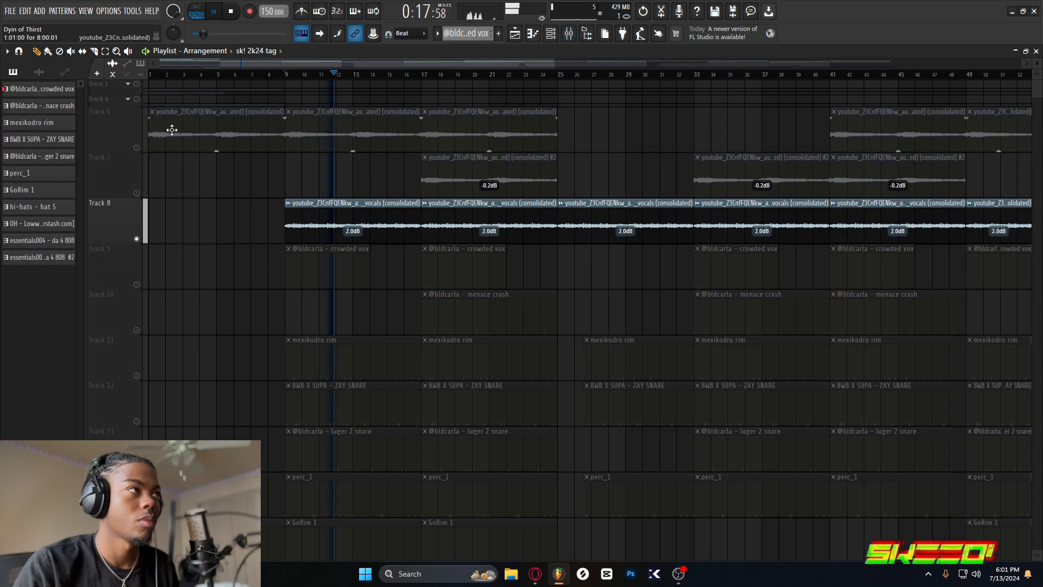
{"action": "key", "text": "space"}
Expand the playlist track groups under Track 4 and Track 1.
{"action": "left_click", "coordinate": [128, 99]}
{"action": "scroll", "coordinate": [142, 144], "scroll_direction": "up", "scroll_amount": 4}
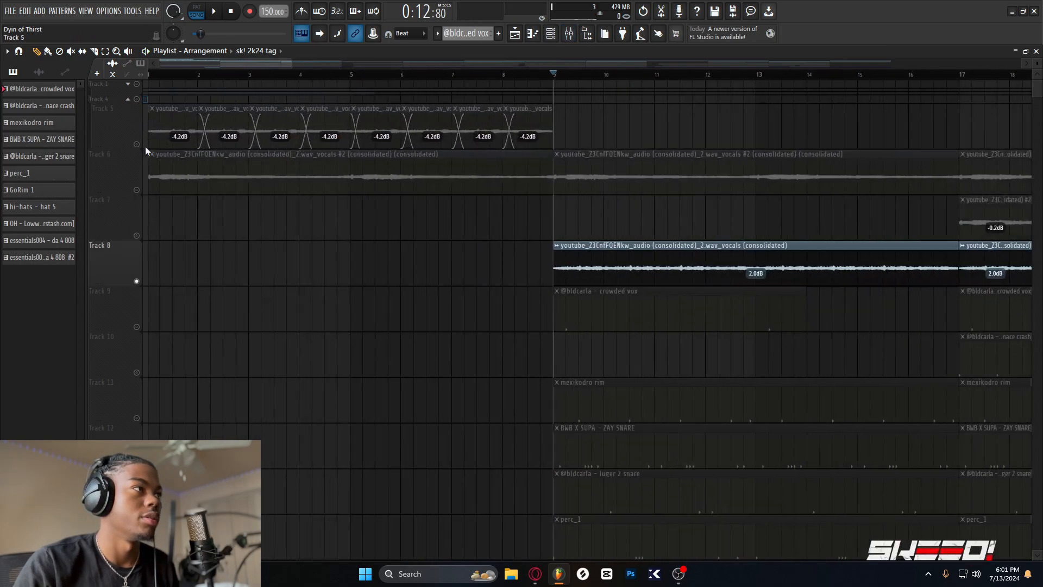
{"action": "left_click", "coordinate": [129, 87]}
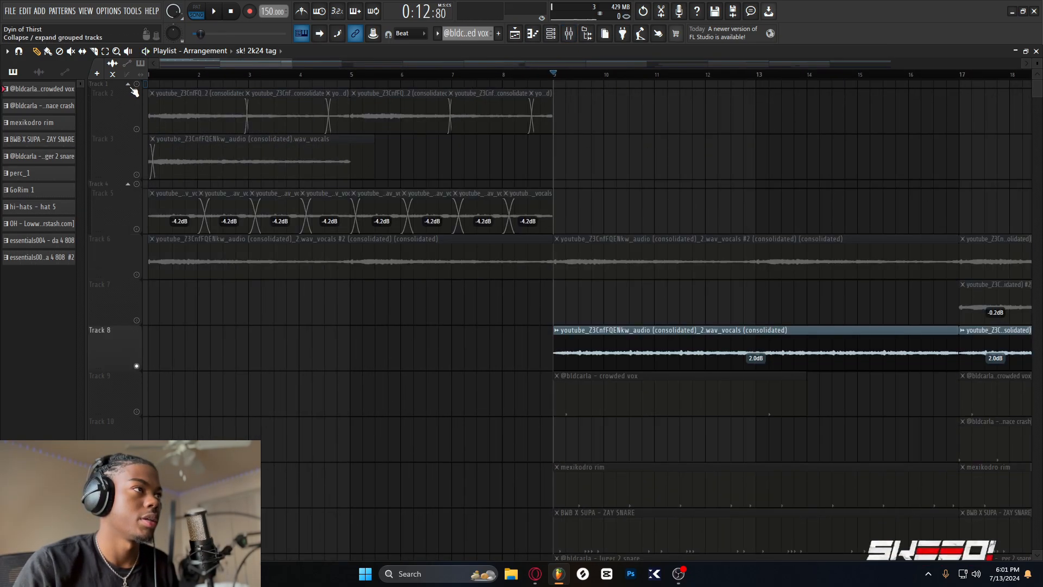
Solo Track 5 with its clips unmuted and play it from the start of the arrangement.
{"action": "left_click", "coordinate": [138, 228]}
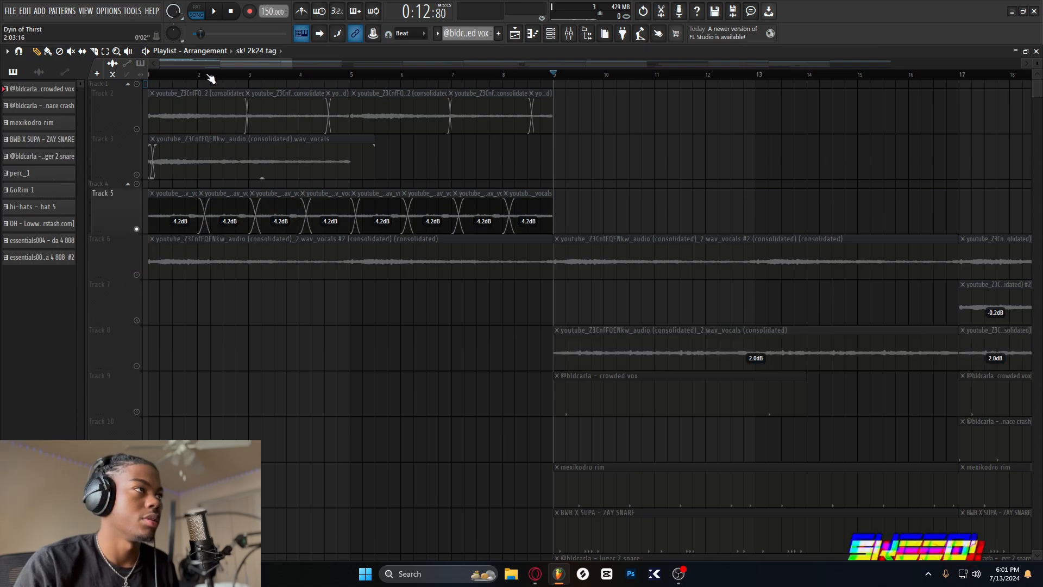
{"action": "left_click_drag", "start_coordinate": [208, 75], "coordinate": [148, 75]}
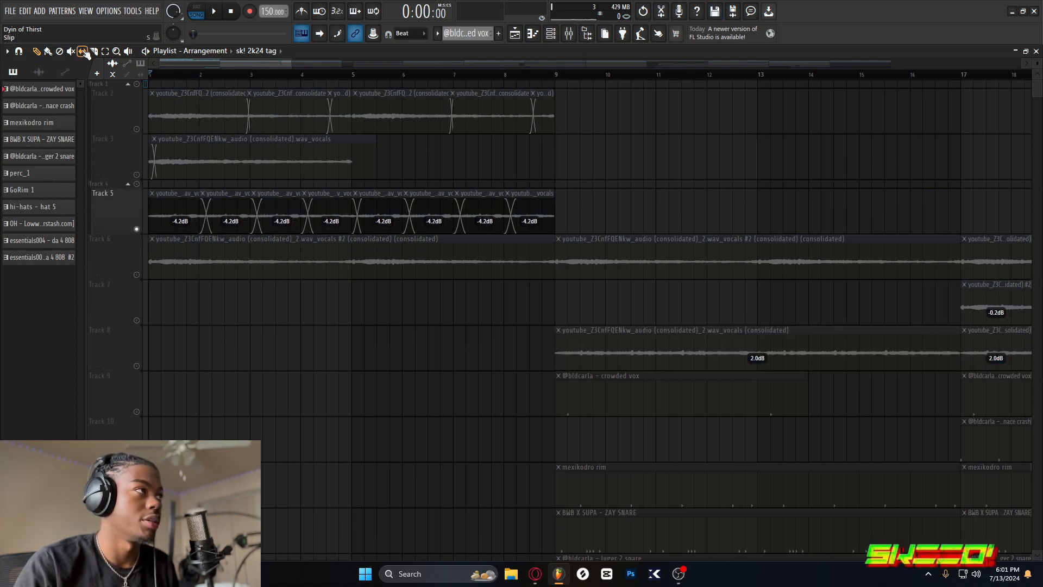
{"action": "left_click", "coordinate": [101, 218]}
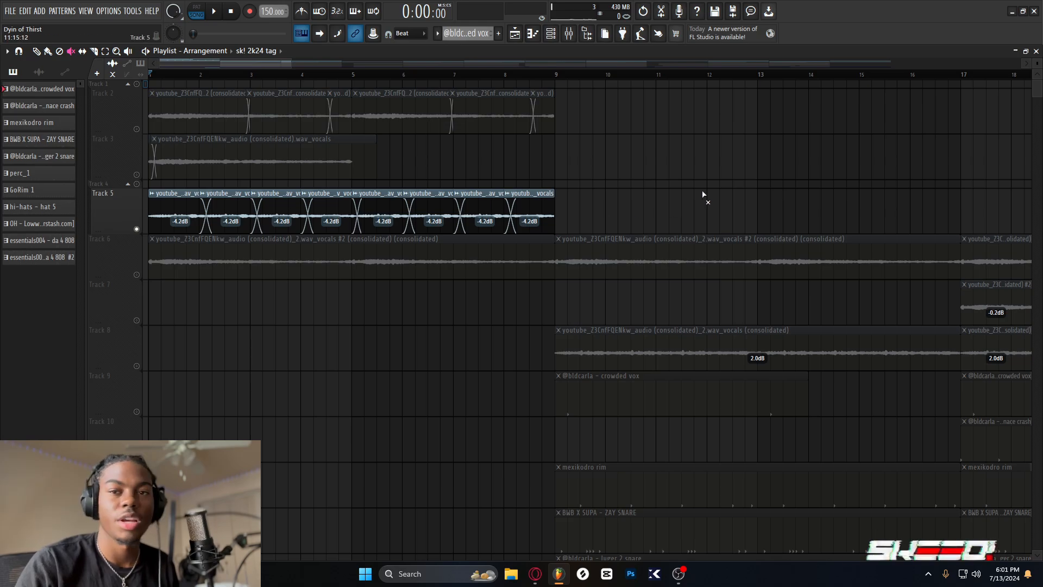
{"action": "key", "text": "space"}
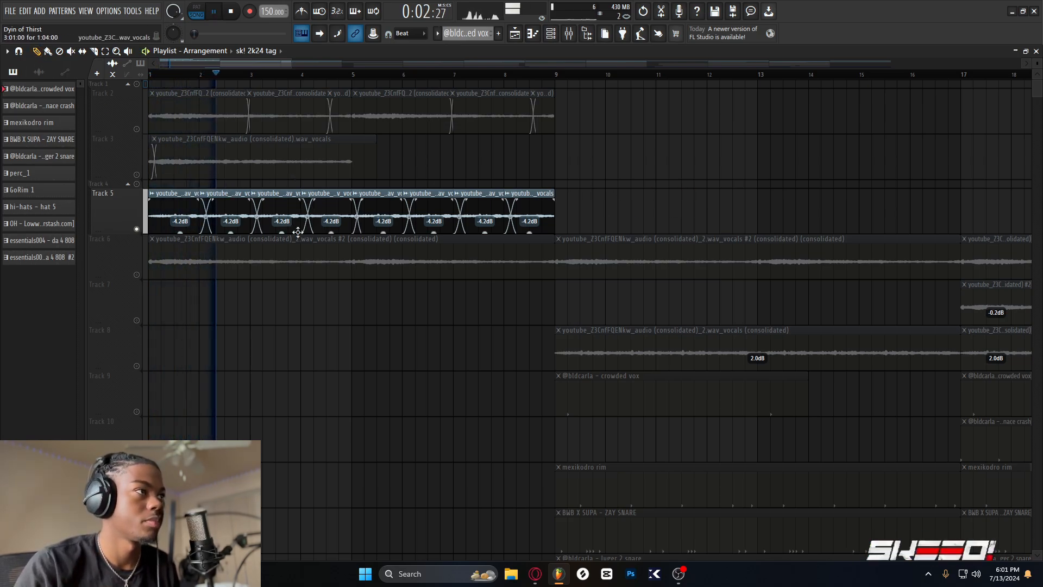
Inspect the ValhallaVintageVerb settings on mixer track 2 while Track 5 plays, then stop playback.
{"action": "left_click", "coordinate": [569, 33]}
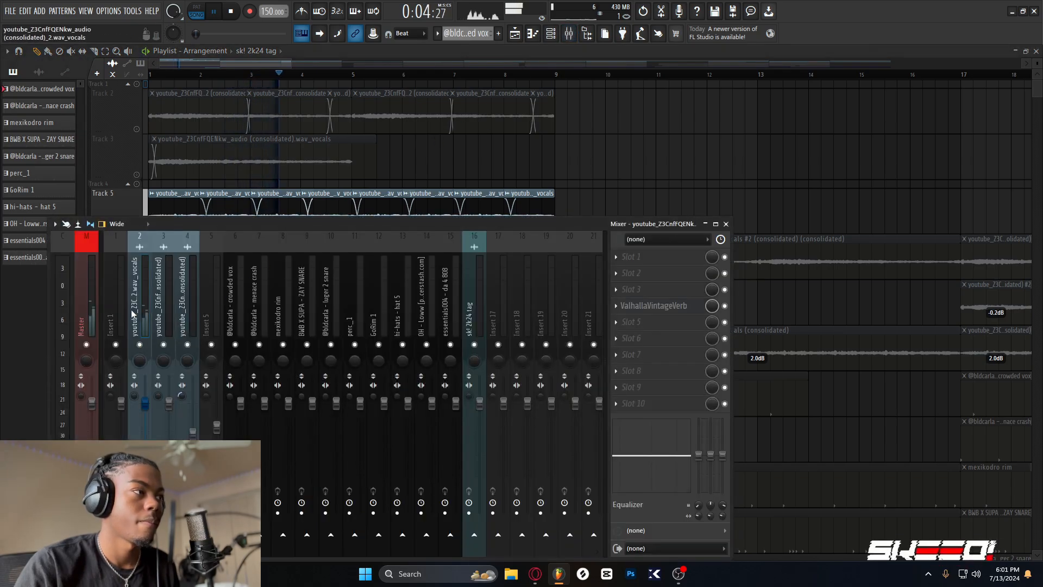
{"action": "left_click", "coordinate": [687, 310]}
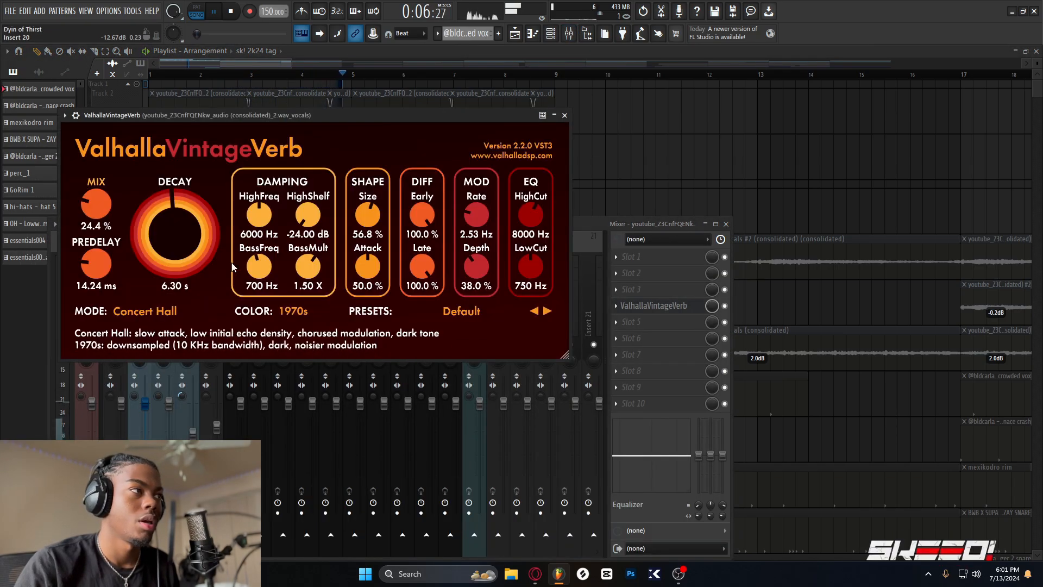
{"action": "left_click", "coordinate": [564, 115]}
{"action": "left_click", "coordinate": [577, 134]}
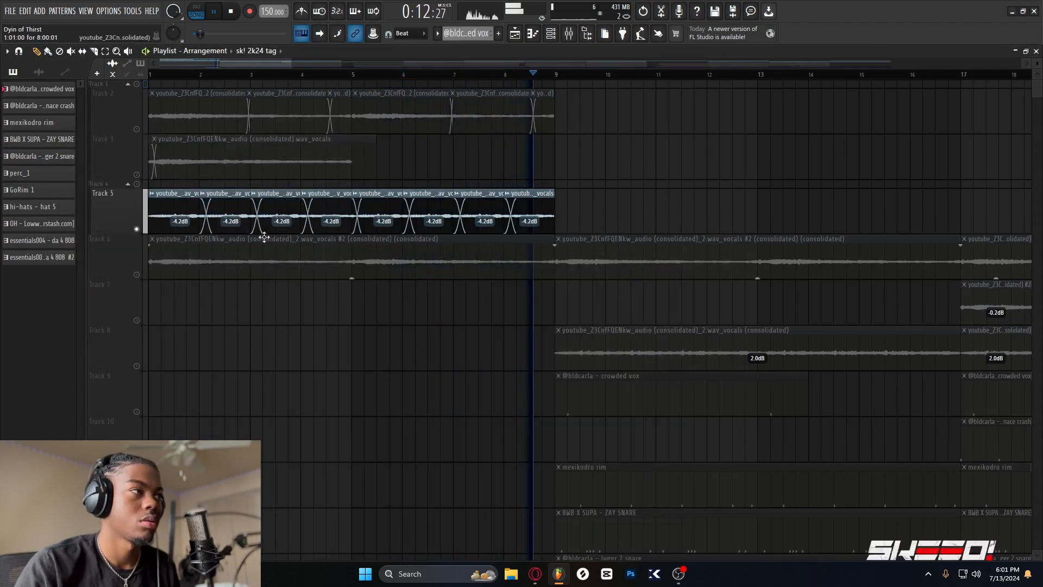
{"action": "key", "text": "space"}
Collapse the Track 4 group, then solo Track 8 and briefly play it from bar 9.
{"action": "scroll", "coordinate": [228, 243], "scroll_direction": "down", "scroll_amount": 2}
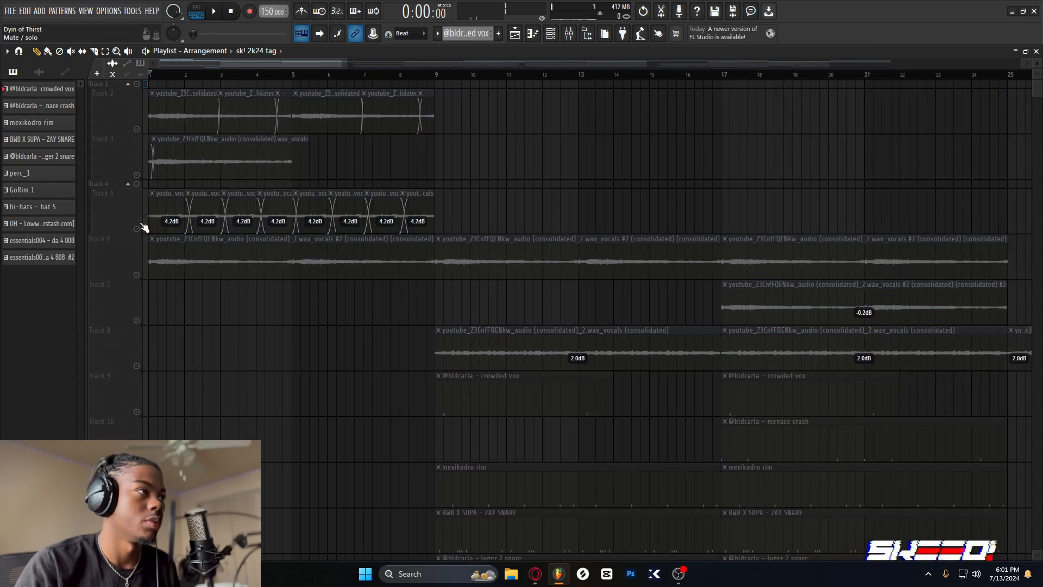
{"action": "left_click", "coordinate": [128, 184]}
{"action": "left_click", "coordinate": [137, 324]}
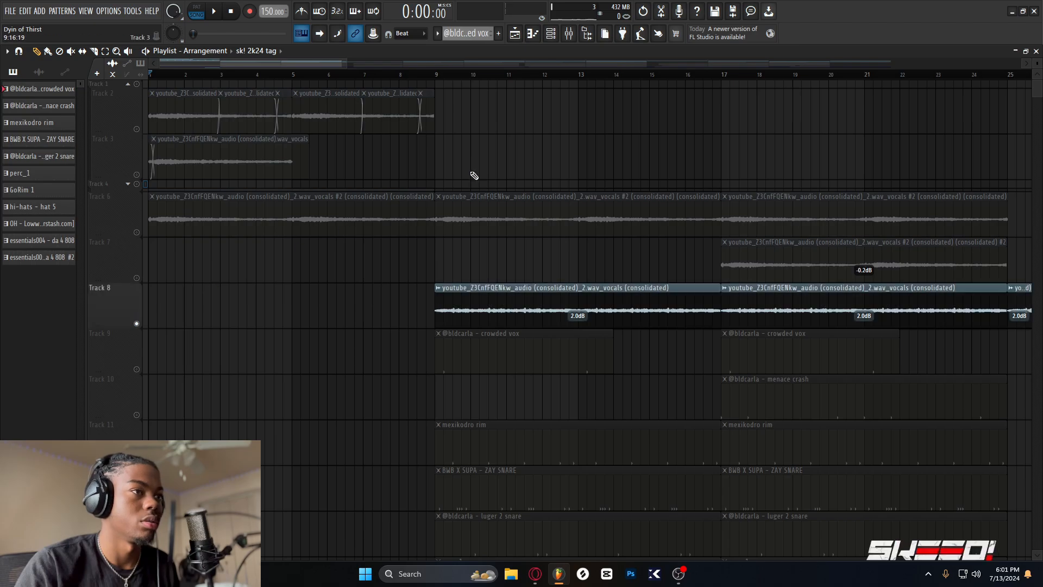
{"action": "left_click", "coordinate": [436, 76]}
{"action": "key", "text": "space"}
{"action": "scroll", "coordinate": [349, 156], "scroll_direction": "right", "scroll_amount": 3}
{"action": "key", "text": "space"}
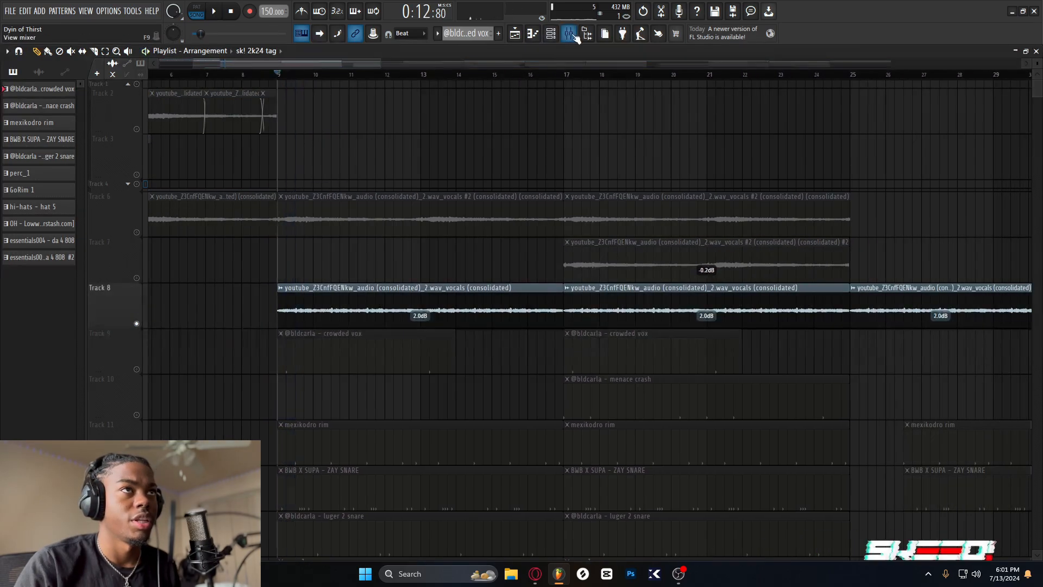
Inspect the Pro-Q 3 curve on mixer track 4, which carries the Track 8 vocals.
{"action": "left_click", "coordinate": [569, 35]}
{"action": "left_click", "coordinate": [206, 299]}
{"action": "left_click", "coordinate": [185, 299]}
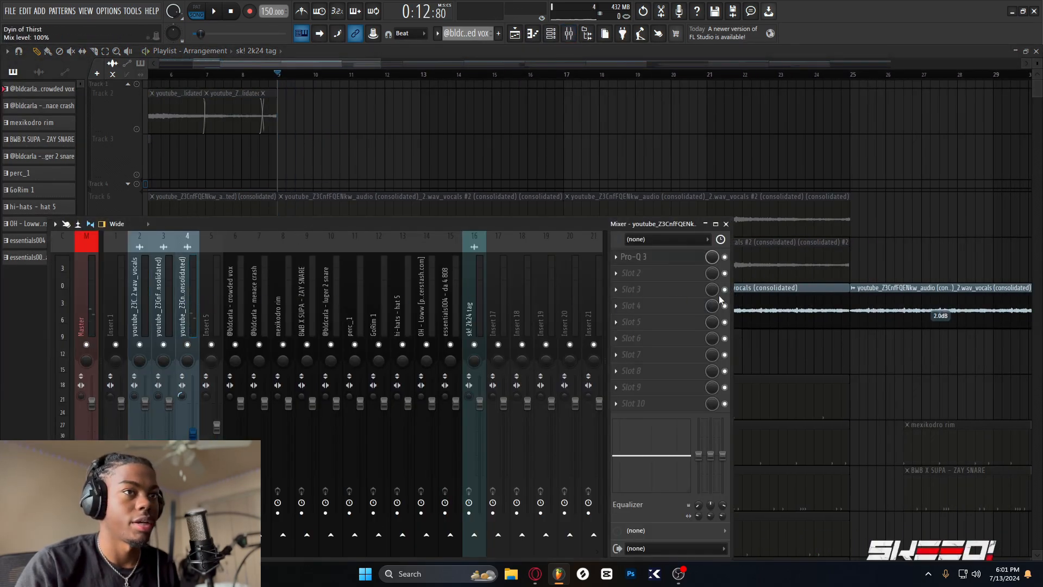
{"action": "left_click", "coordinate": [649, 259]}
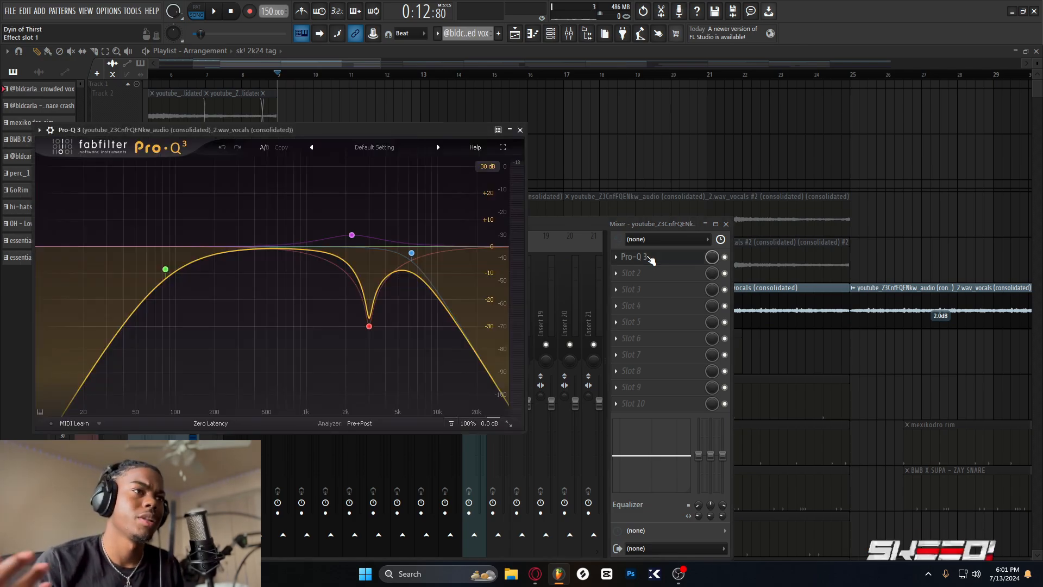
{"action": "left_click", "coordinate": [520, 130]}
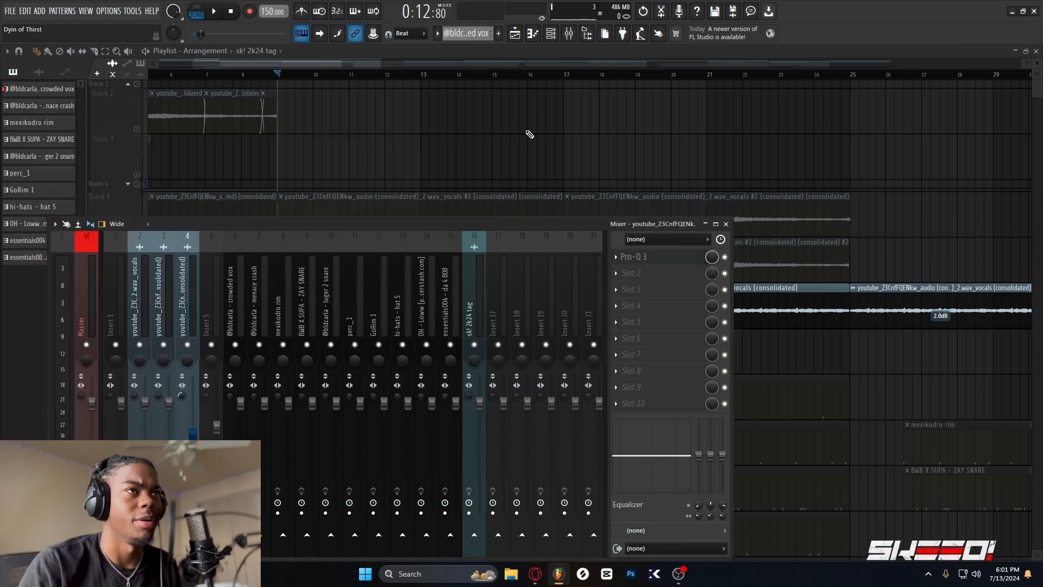
{"action": "key", "text": "F9"}
Solo Track 7 and play its clip from bar 17.
{"action": "left_click", "coordinate": [136, 278]}
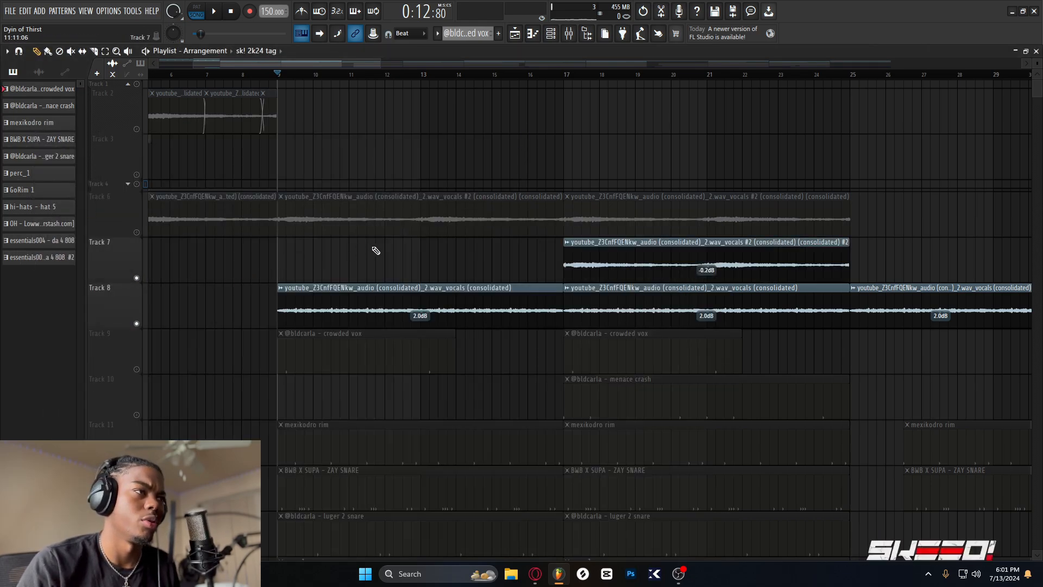
{"action": "scroll", "coordinate": [372, 250], "scroll_direction": "right", "scroll_amount": 3}
{"action": "left_click", "coordinate": [137, 325]}
{"action": "scroll", "coordinate": [250, 230], "scroll_direction": "right", "scroll_amount": 5}
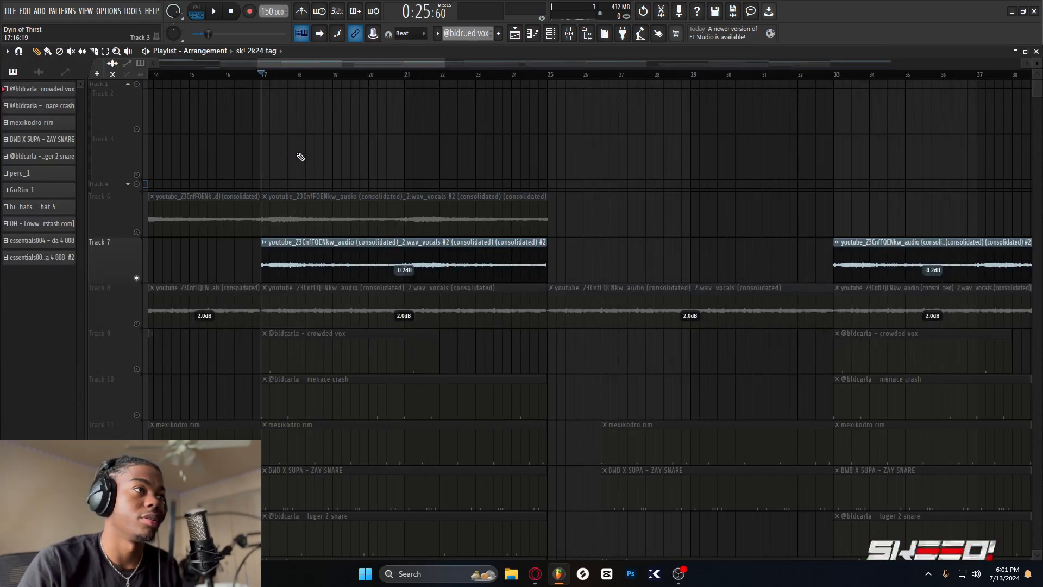
{"action": "scroll", "coordinate": [212, 219], "scroll_direction": "left", "scroll_amount": 4}
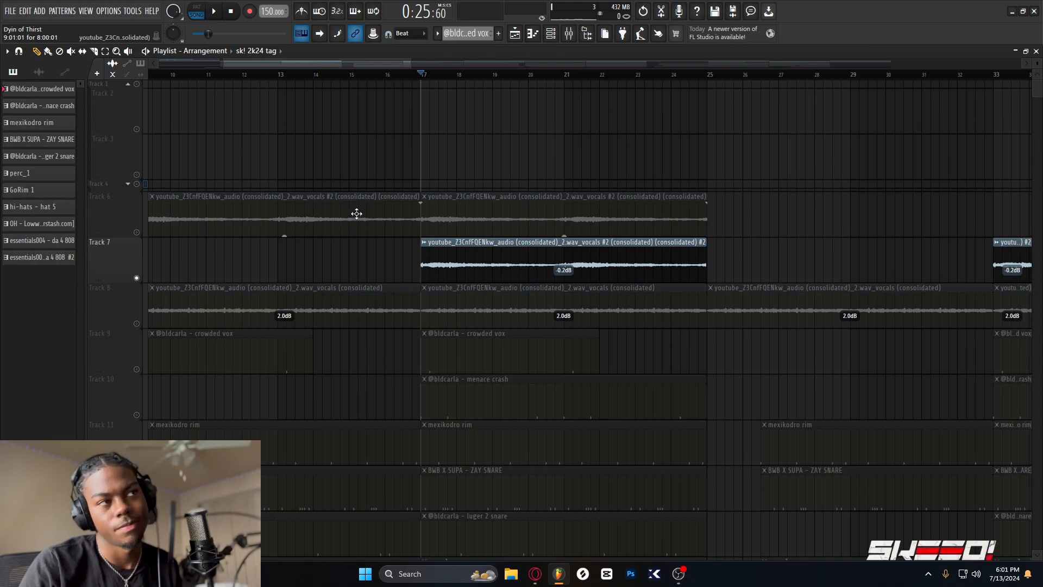
{"action": "key", "text": "space"}
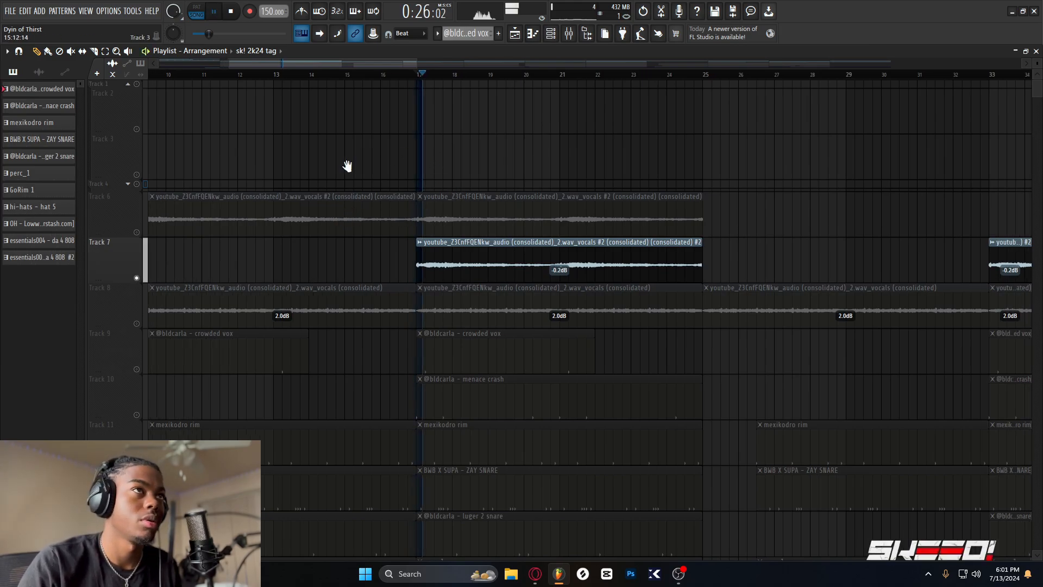
Inspect the ValhallaVintageVerb and HalfTime effects on mixer Insert 5 while Track 7 plays, then close the windows.
{"action": "scroll", "coordinate": [347, 165], "scroll_direction": "right", "scroll_amount": 4}
{"action": "left_click", "coordinate": [569, 34]}
{"action": "left_click", "coordinate": [219, 305]}
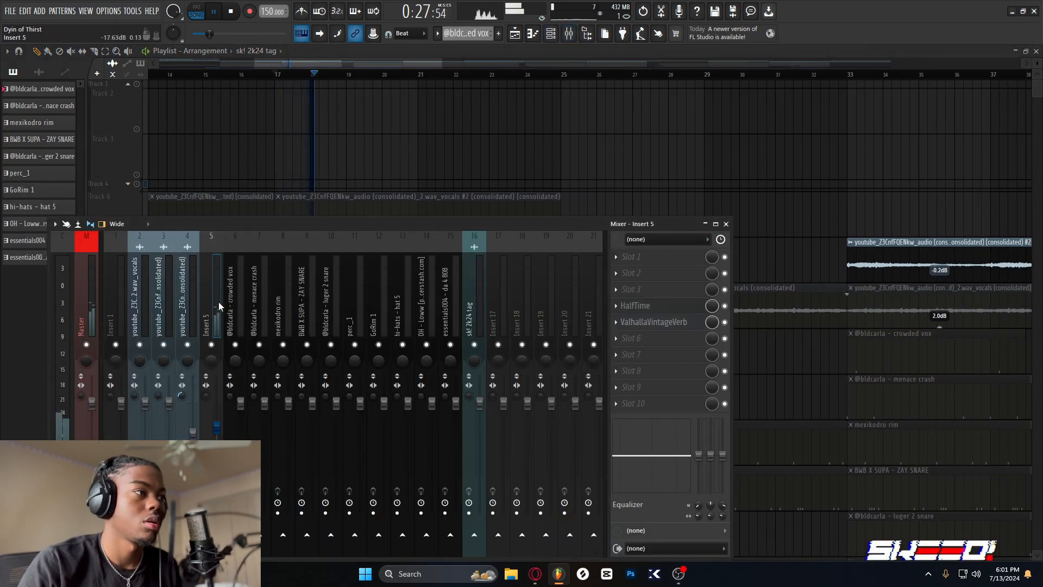
{"action": "left_click", "coordinate": [654, 322]}
{"action": "left_click", "coordinate": [646, 306]}
{"action": "left_click_drag", "start_coordinate": [296, 205], "coordinate": [670, 188]}
{"action": "left_click_drag", "start_coordinate": [431, 227], "coordinate": [432, 323]}
{"action": "key", "text": "F12"}
Inspect the channel settings of the Track 7 vocal clip at bar 17, stopping playback and closing them when done.
{"action": "left_click", "coordinate": [277, 242]}
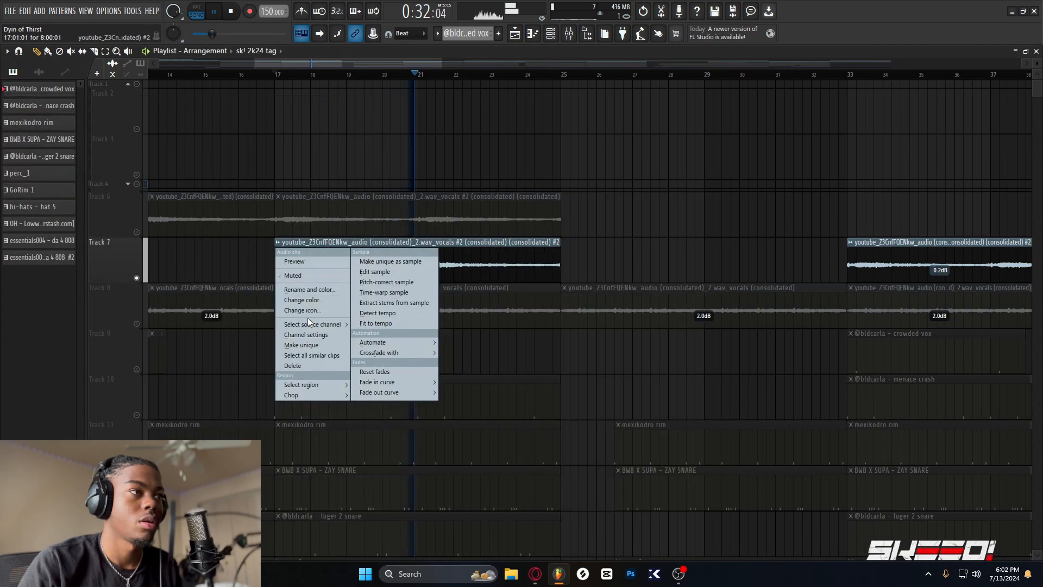
{"action": "left_click", "coordinate": [311, 335]}
{"action": "key", "text": "space"}
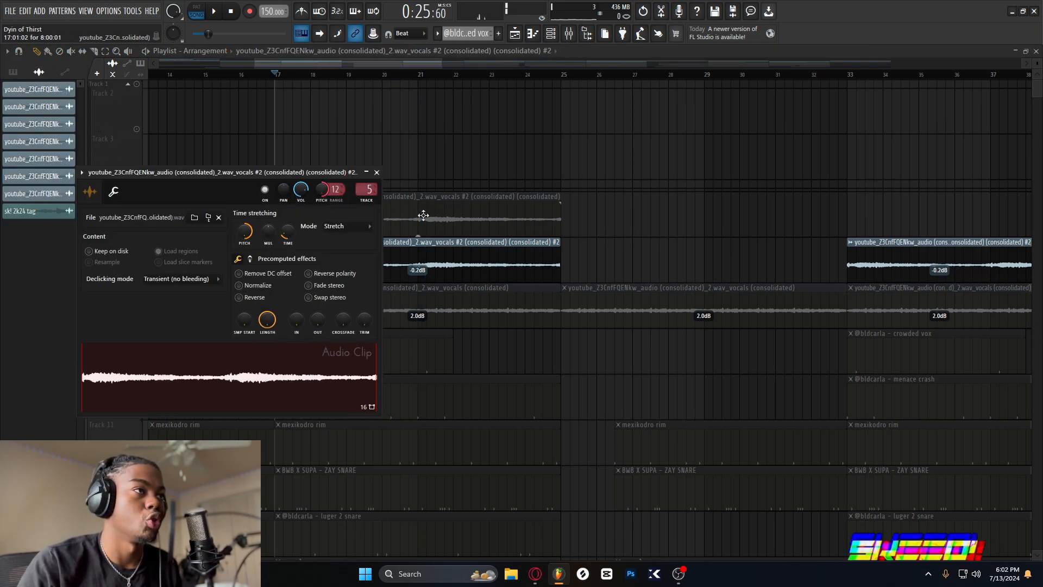
{"action": "key", "text": "Escape"}
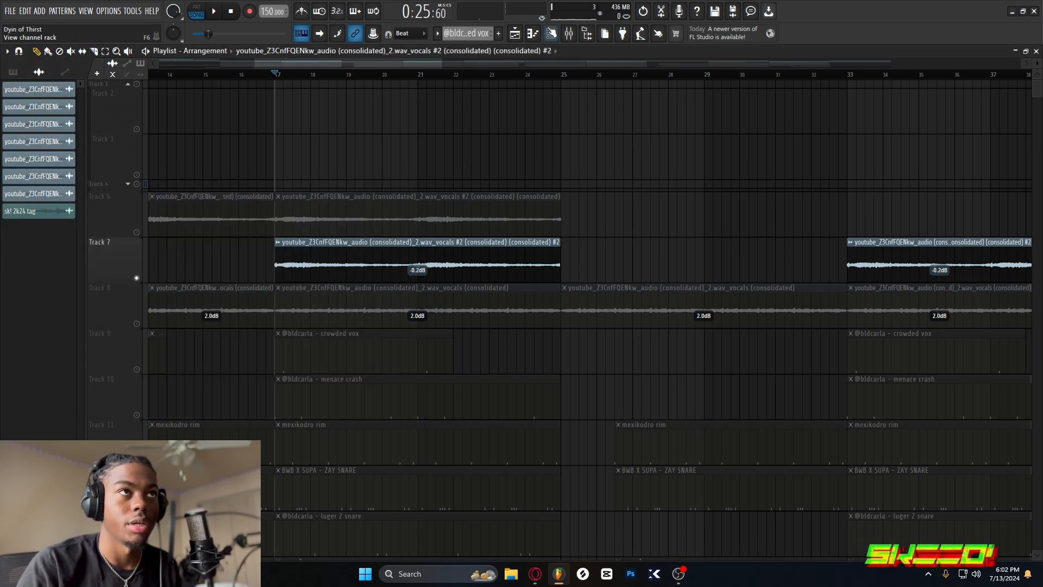
Bring up the mixer and inspect the HalfTime effect on Insert 5.
{"action": "left_click", "coordinate": [551, 33]}
{"action": "left_click", "coordinate": [551, 33]}
{"action": "left_click", "coordinate": [569, 33]}
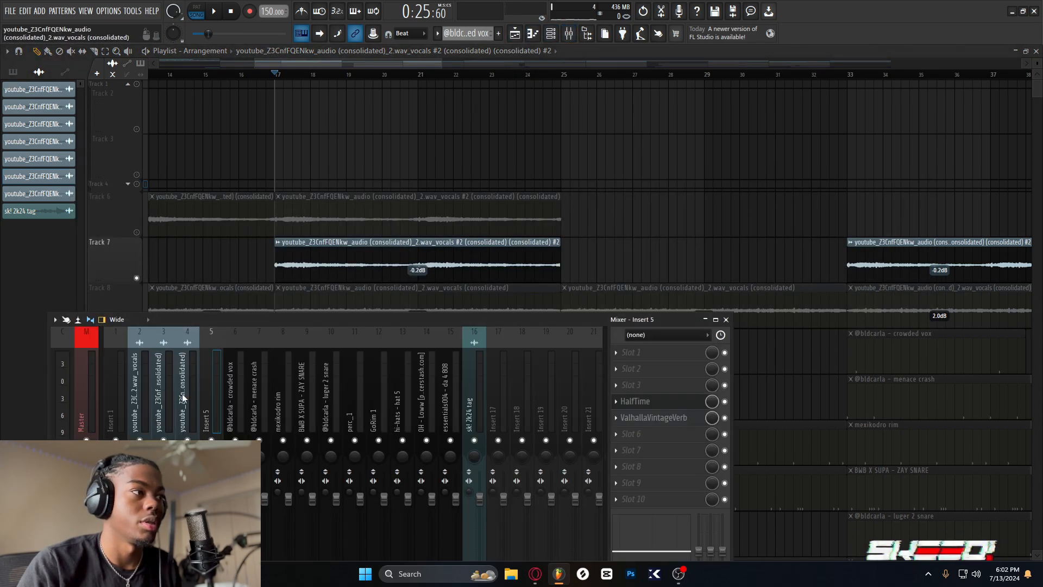
{"action": "left_click", "coordinate": [662, 403]}
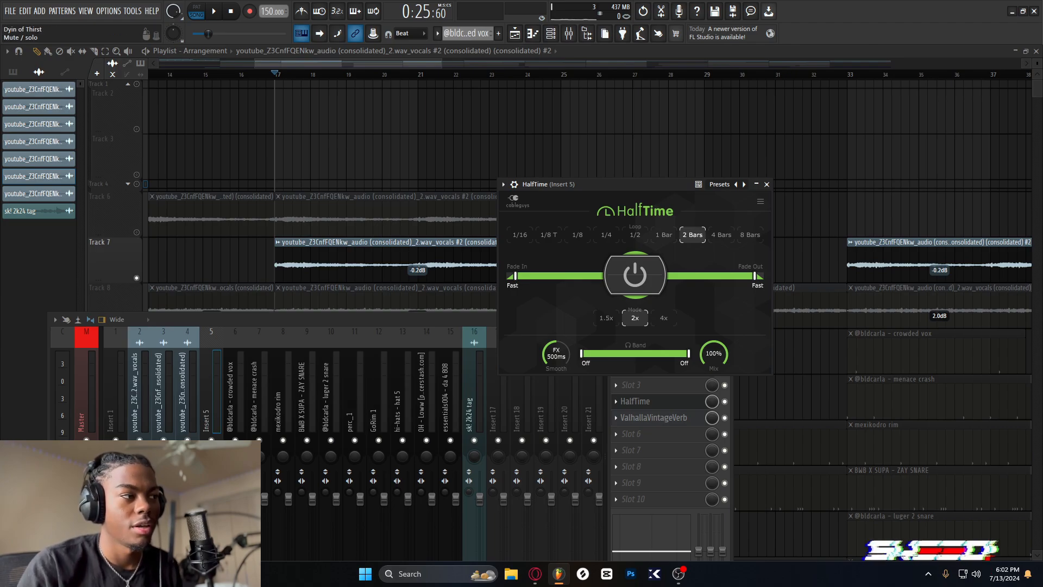
Solo mixer Insert 5, set HalfTime's Smooth to Sust. 1.5 ms, and play Track 7 from bar 17.
{"action": "right_click", "coordinate": [211, 440]}
{"action": "left_click", "coordinate": [611, 191]}
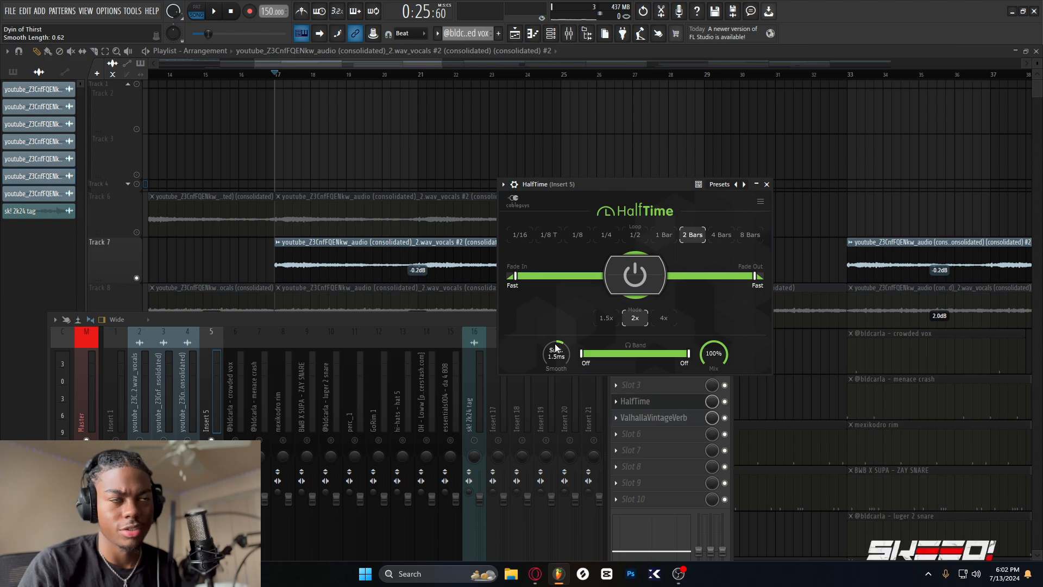
{"action": "key", "text": "space"}
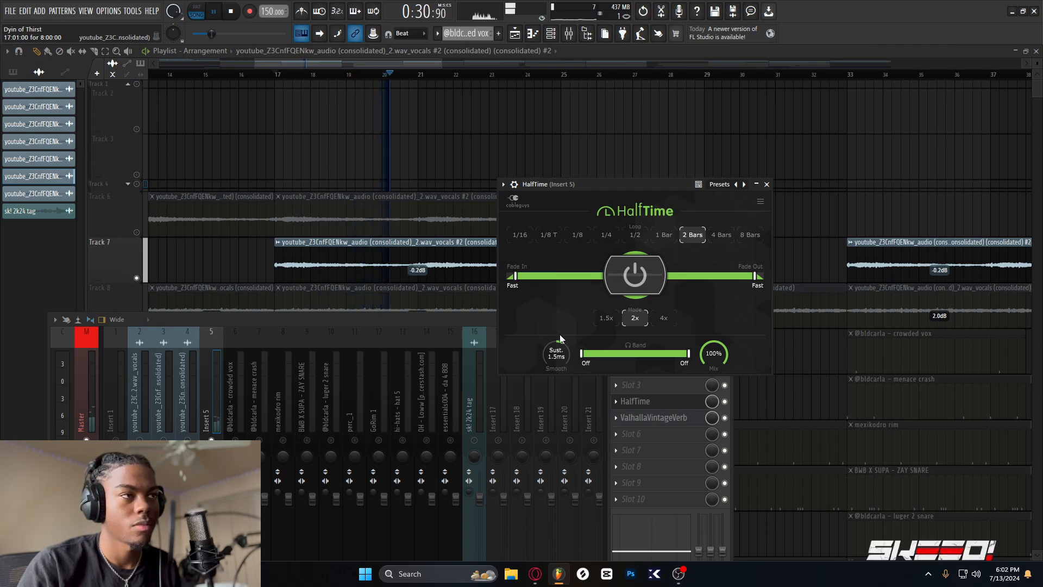
{"action": "key", "text": "space"}
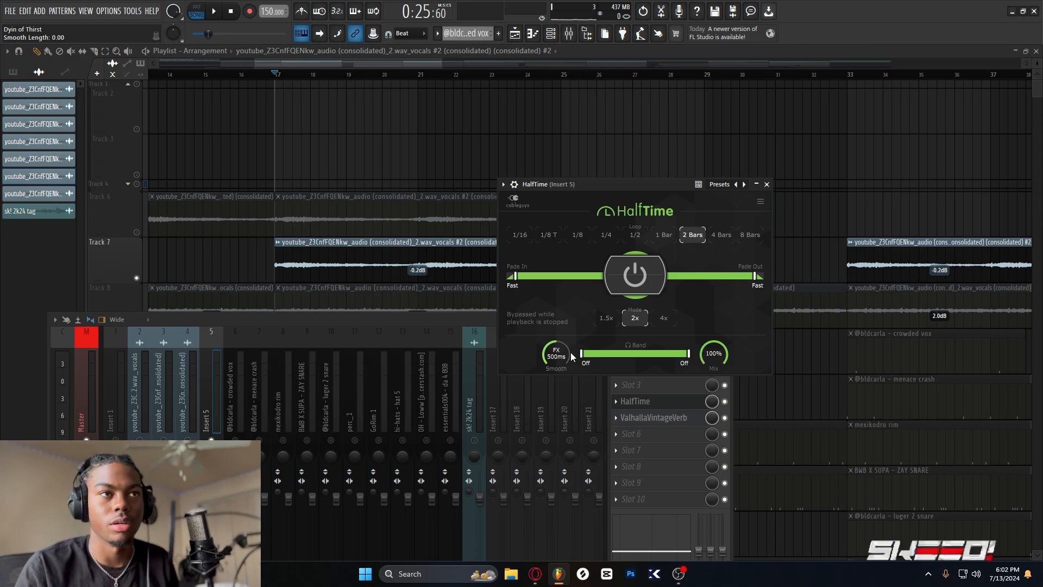
Play Track 7 again with HalfTime's Smooth at FX 500 ms, then close the effect.
{"action": "left_click_drag", "start_coordinate": [552, 178], "coordinate": [594, 172]}
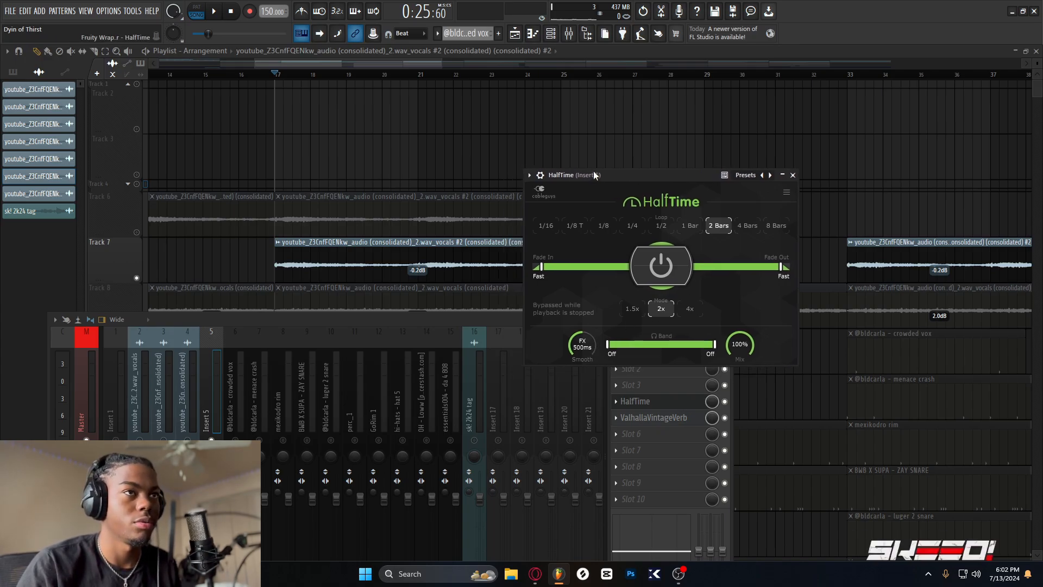
{"action": "key", "text": "space"}
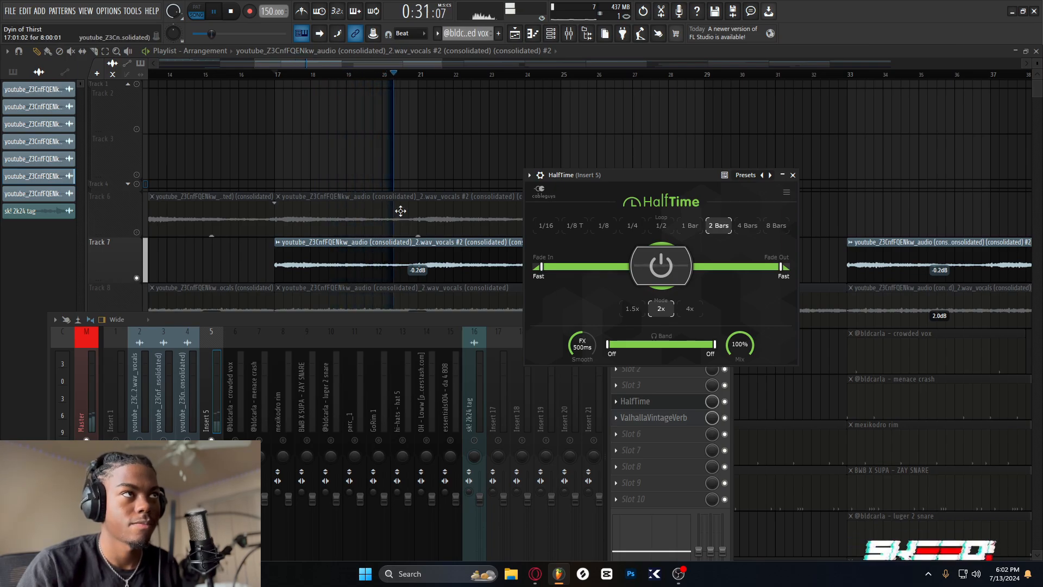
{"action": "key", "text": "space"}
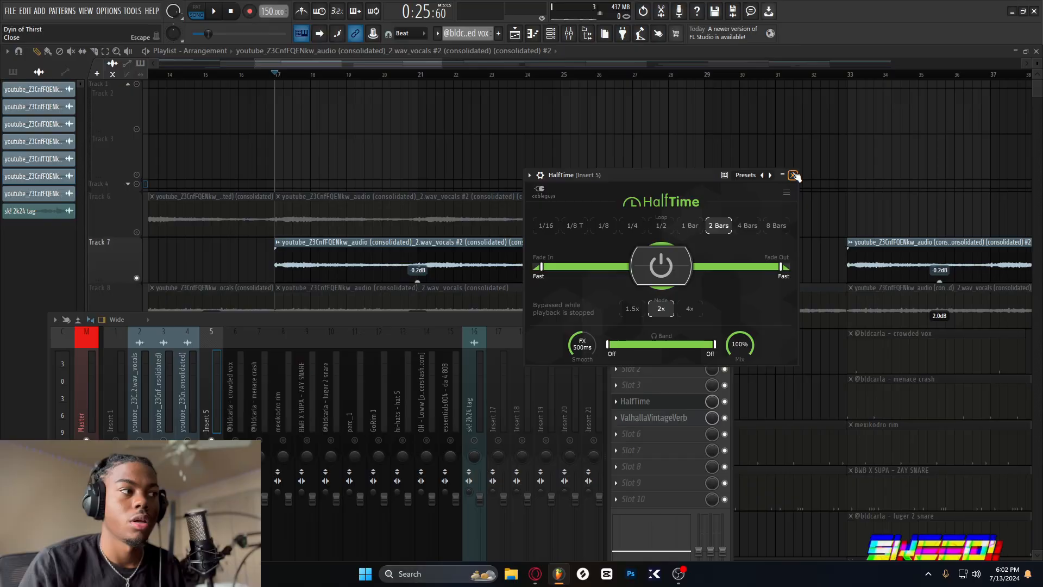
{"action": "left_click", "coordinate": [792, 173]}
Inspect the ValhallaVintageVerb settings on Insert 5, then close the effect and the mixer.
{"action": "scroll", "coordinate": [281, 361], "scroll_direction": "down", "scroll_amount": 1}
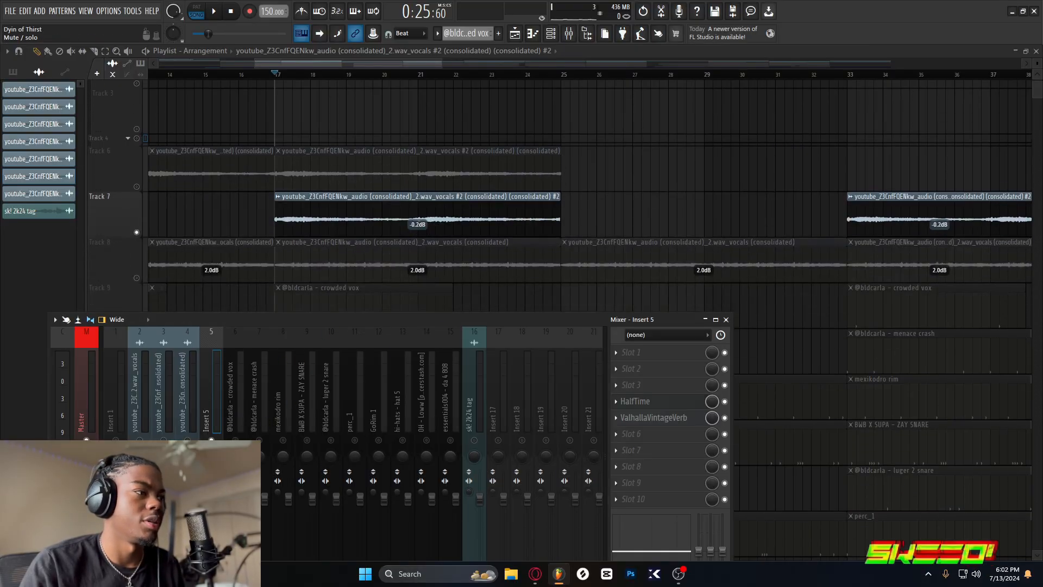
{"action": "left_click", "coordinate": [660, 418]}
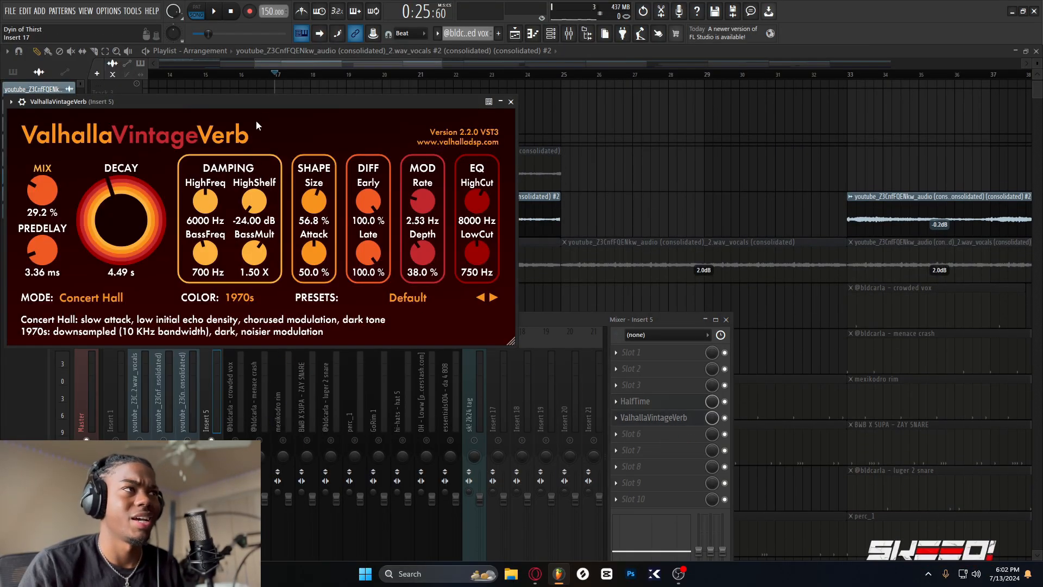
{"action": "left_click_drag", "start_coordinate": [264, 101], "coordinate": [607, 108]}
{"action": "key", "text": "Escape"}
{"action": "key", "text": "Escape"}
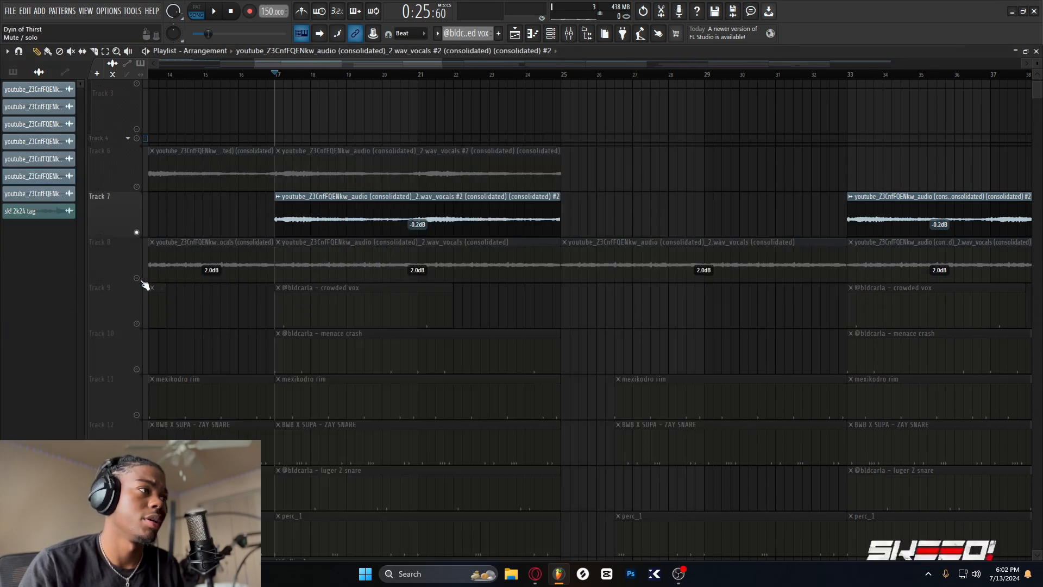
Mute the vocal tracks 6 to 8 and the 808, leaving only drum Tracks 9 to 17 active.
{"action": "right_click", "coordinate": [137, 279]}
{"action": "right_click", "coordinate": [137, 279]}
{"action": "left_click_drag", "start_coordinate": [300, 255], "coordinate": [395, 163]}
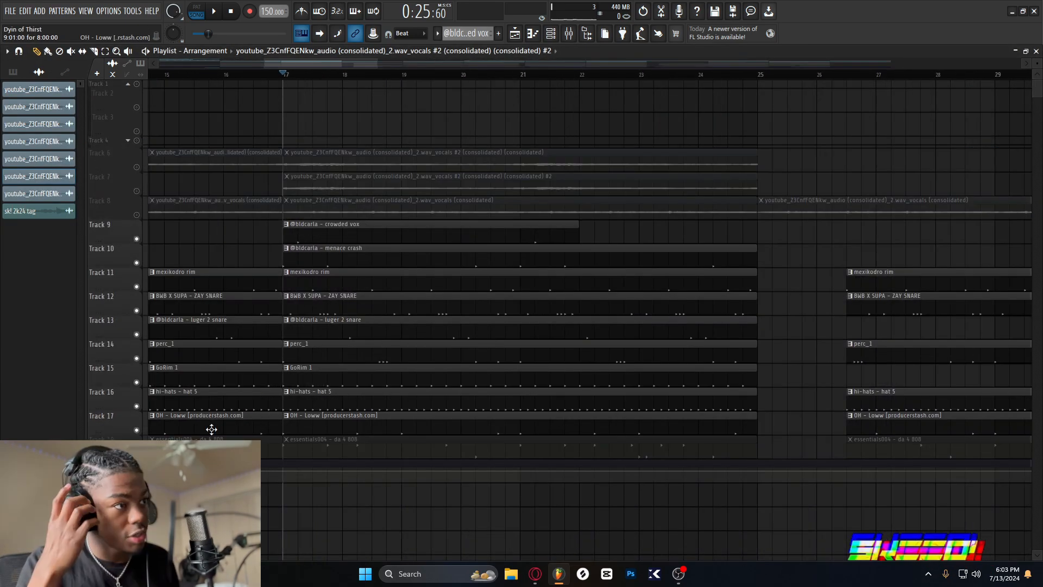
{"action": "scroll", "coordinate": [351, 288], "scroll_direction": "right", "scroll_amount": 1}
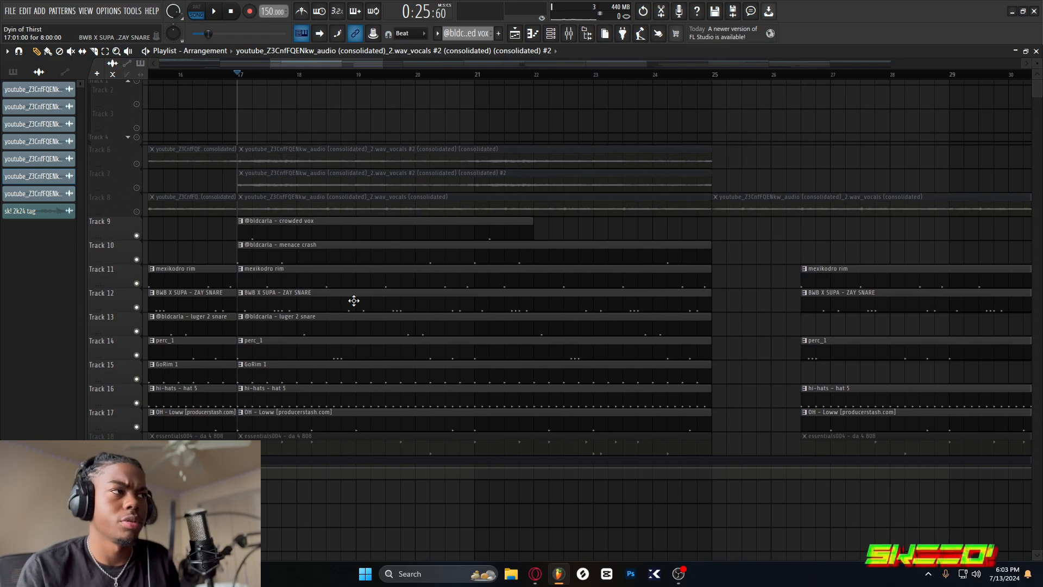
{"action": "left_click_drag", "start_coordinate": [354, 300], "coordinate": [434, 293]}
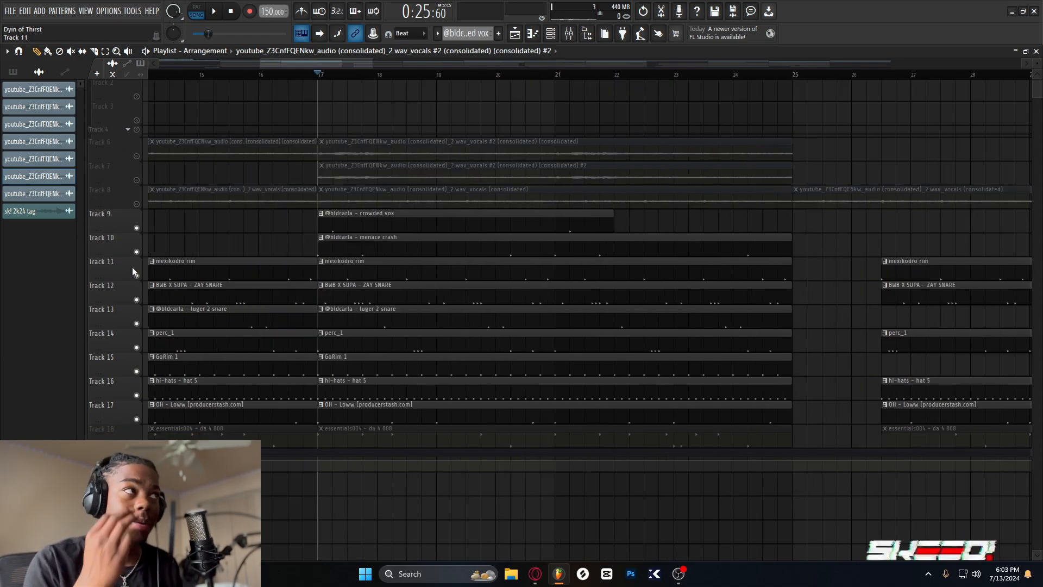
Play the drum tracks together from bar 17, then stop and look over their clips.
{"action": "key", "text": "space"}
{"action": "left_click_drag", "start_coordinate": [442, 203], "coordinate": [337, 214]}
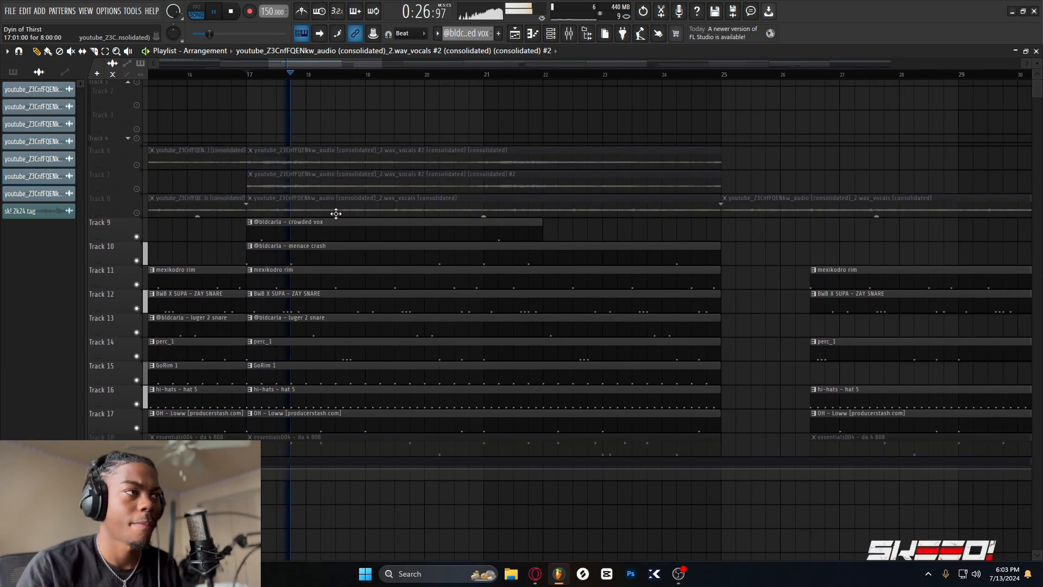
{"action": "scroll", "coordinate": [314, 205], "scroll_direction": "down", "scroll_amount": 3}
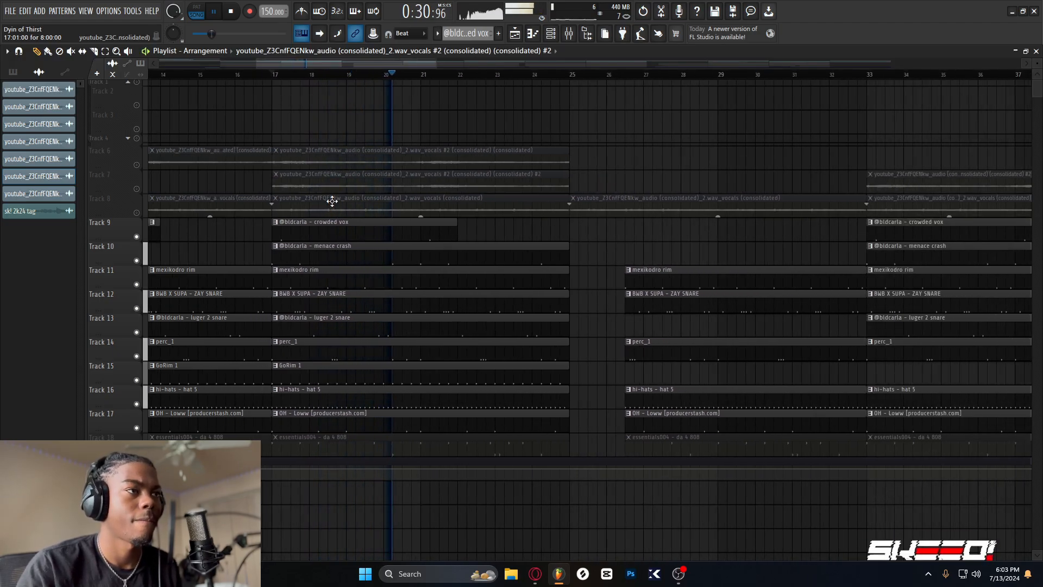
{"action": "key", "text": "space"}
{"action": "scroll", "coordinate": [361, 206], "scroll_direction": "down", "scroll_amount": 1}
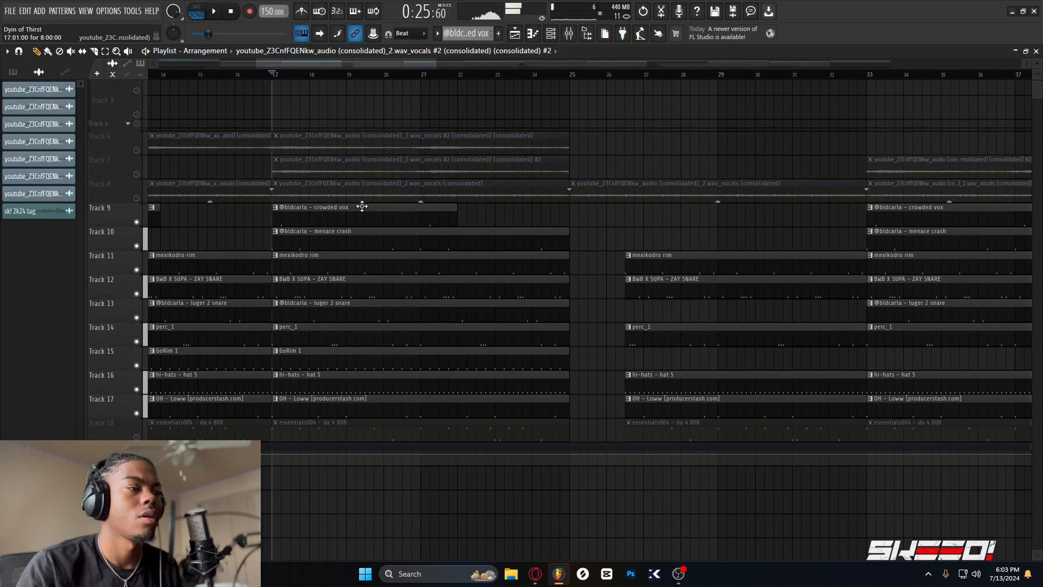
{"action": "scroll", "coordinate": [362, 206], "scroll_direction": "down", "scroll_amount": 2}
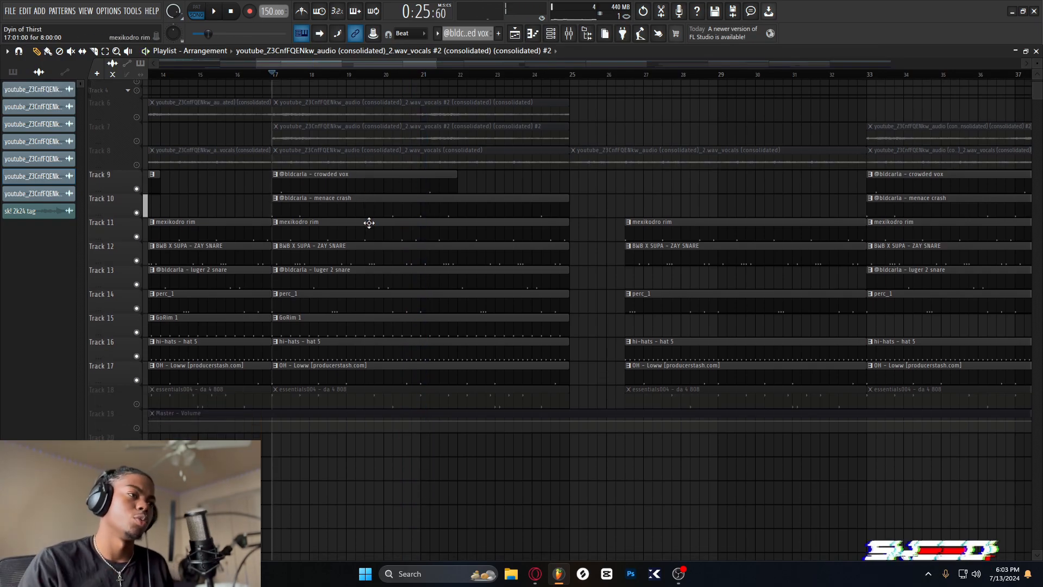
Solo the hi-hats on Track 16 and check their signal in the mixer.
{"action": "right_click", "coordinate": [137, 357]}
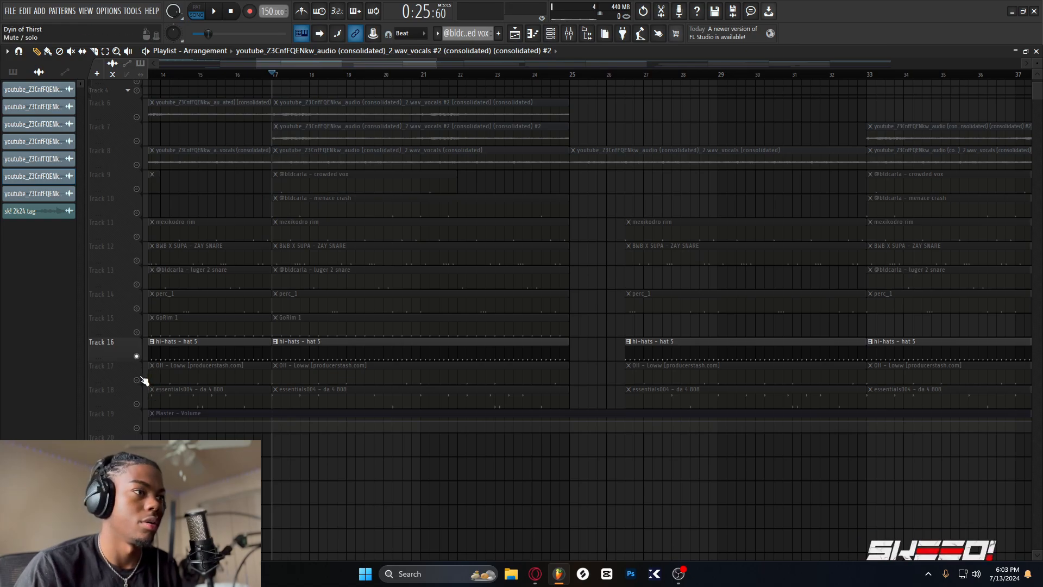
{"action": "left_click", "coordinate": [569, 34]}
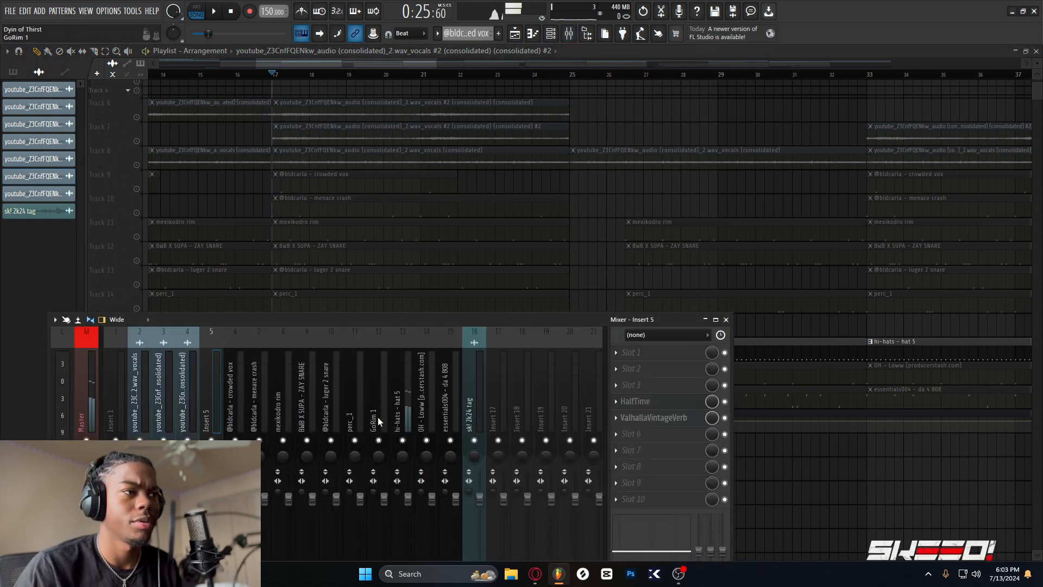
{"action": "key", "text": "F9"}
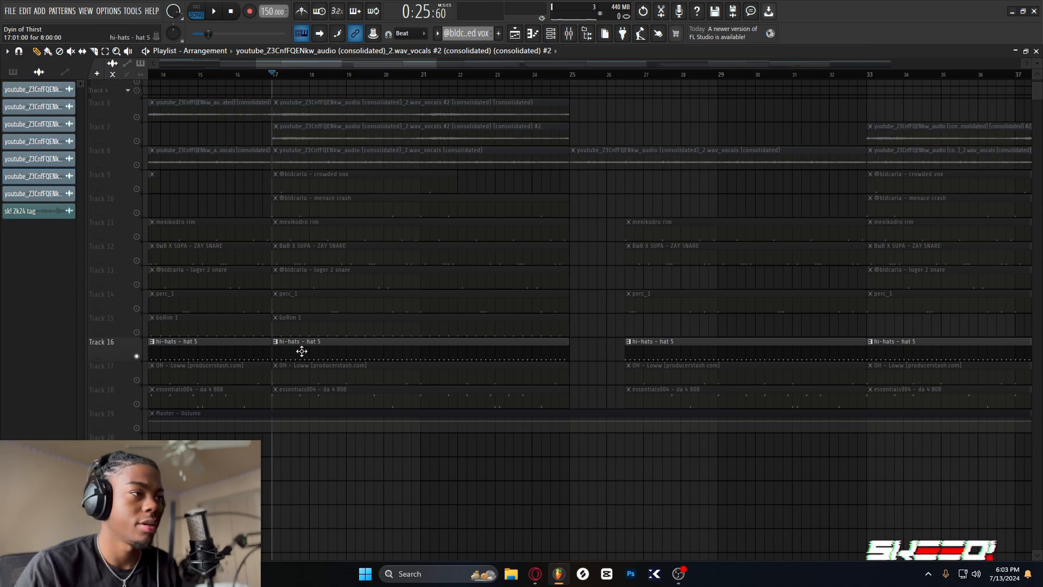
Unmute Track 17 and play it with the hi-hats, then mute Track 16 to hear the open hat alone.
{"action": "left_click", "coordinate": [137, 380]}
{"action": "key", "text": "space"}
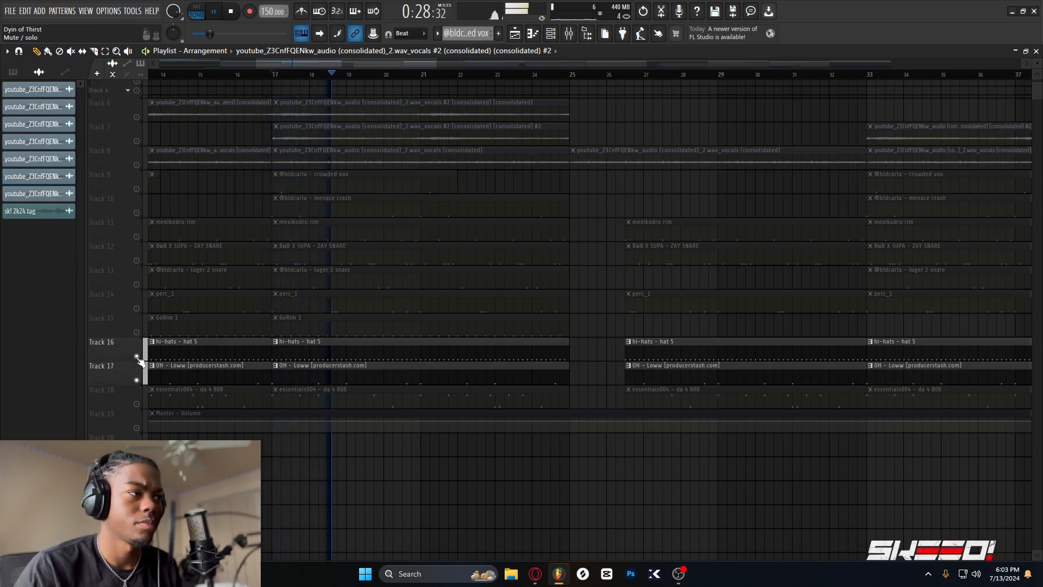
{"action": "left_click", "coordinate": [137, 356]}
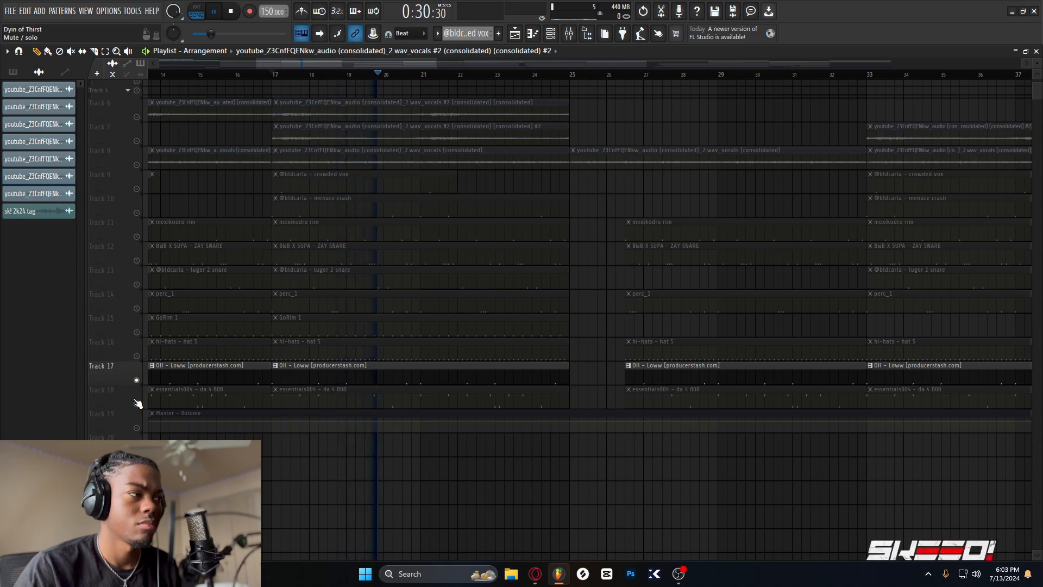
{"action": "key", "text": "space"}
Solo the GoRim 1 pattern on Track 15 and play it from the start of the arrangement.
{"action": "left_click", "coordinate": [137, 332]}
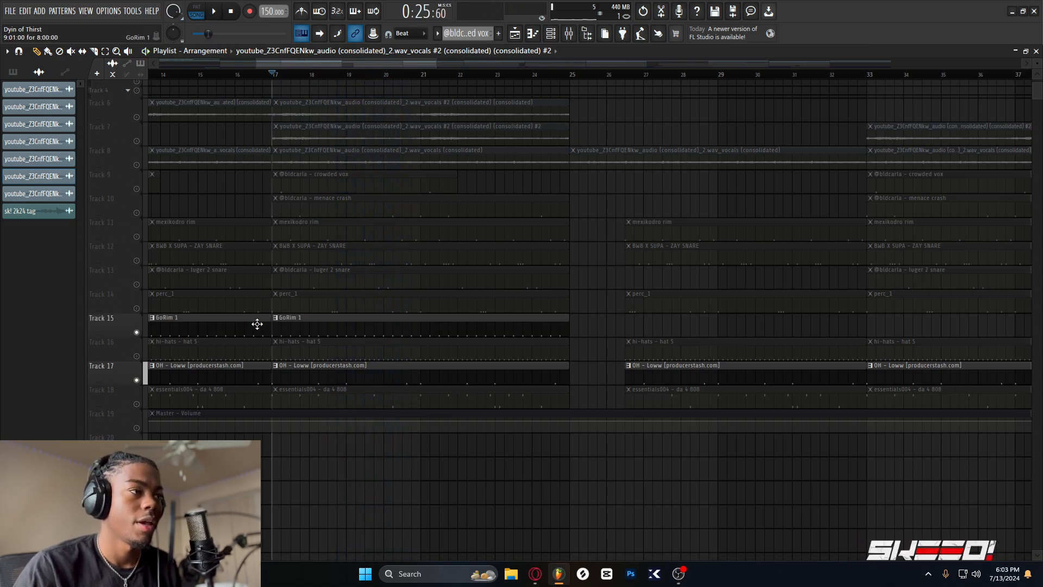
{"action": "left_click_drag", "start_coordinate": [406, 317], "coordinate": [836, 331]}
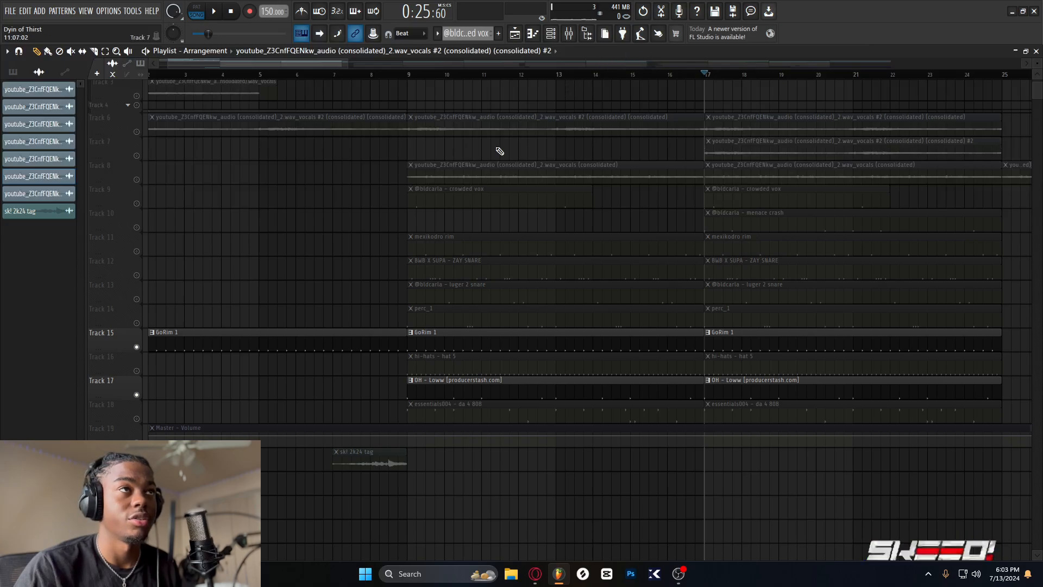
{"action": "left_click_drag", "start_coordinate": [191, 75], "coordinate": [87, 78]}
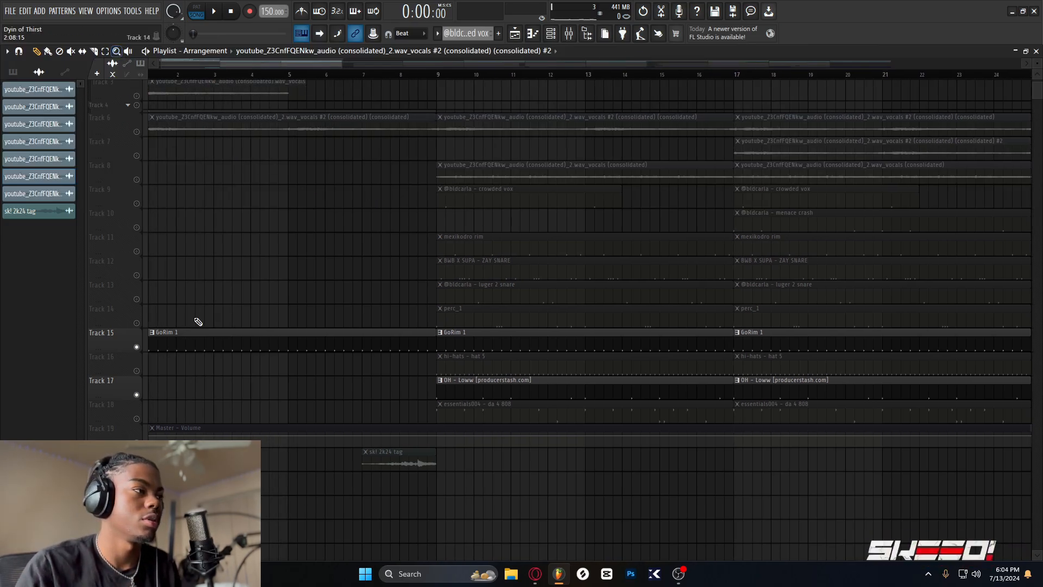
{"action": "right_click", "coordinate": [137, 347]}
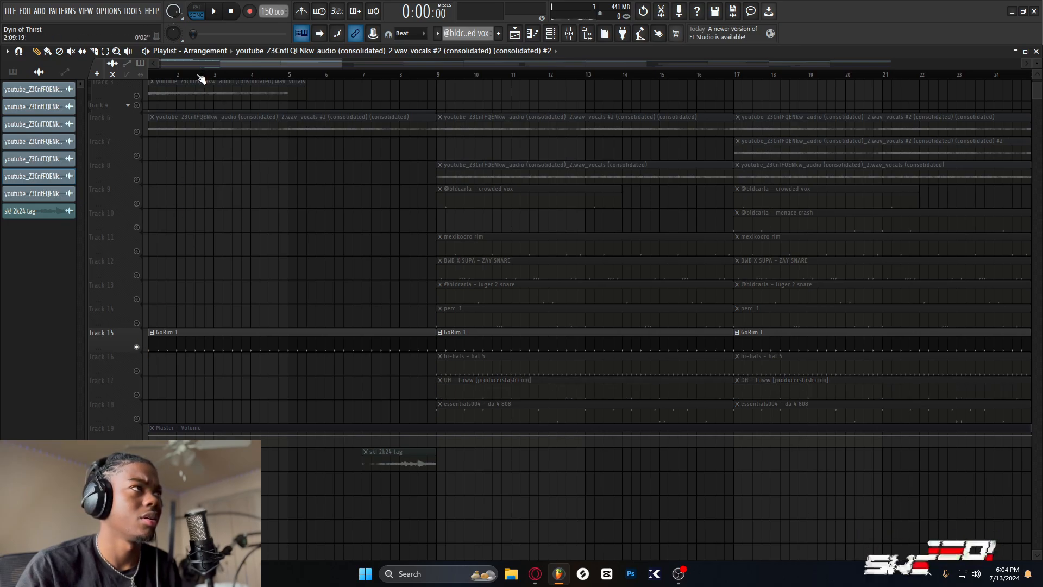
{"action": "key", "text": "space"}
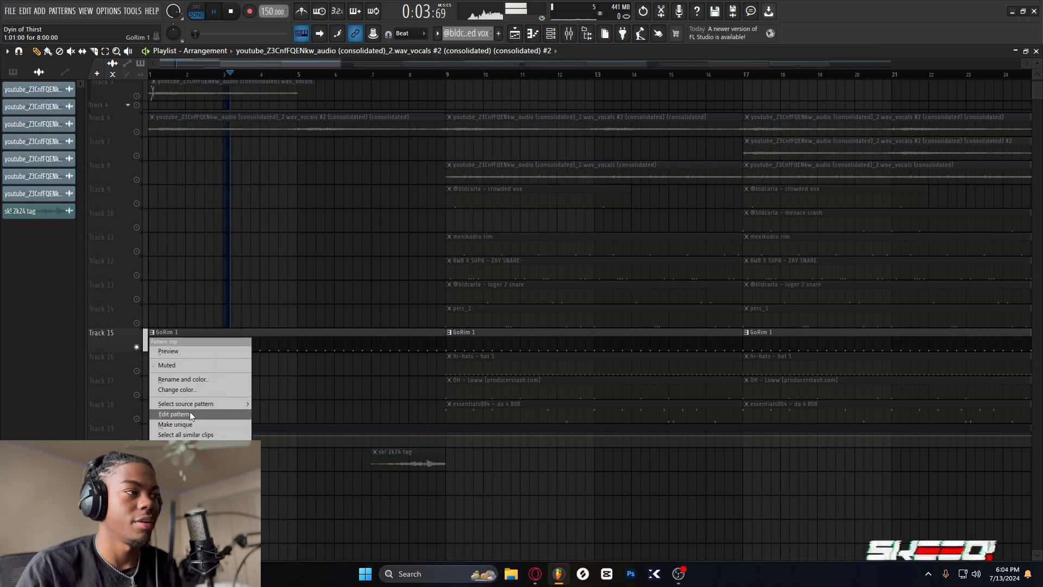
Open the GoRim 1 pattern for editing to view it, then close it and stop playback.
{"action": "left_click", "coordinate": [189, 414]}
{"action": "key", "text": "Escape"}
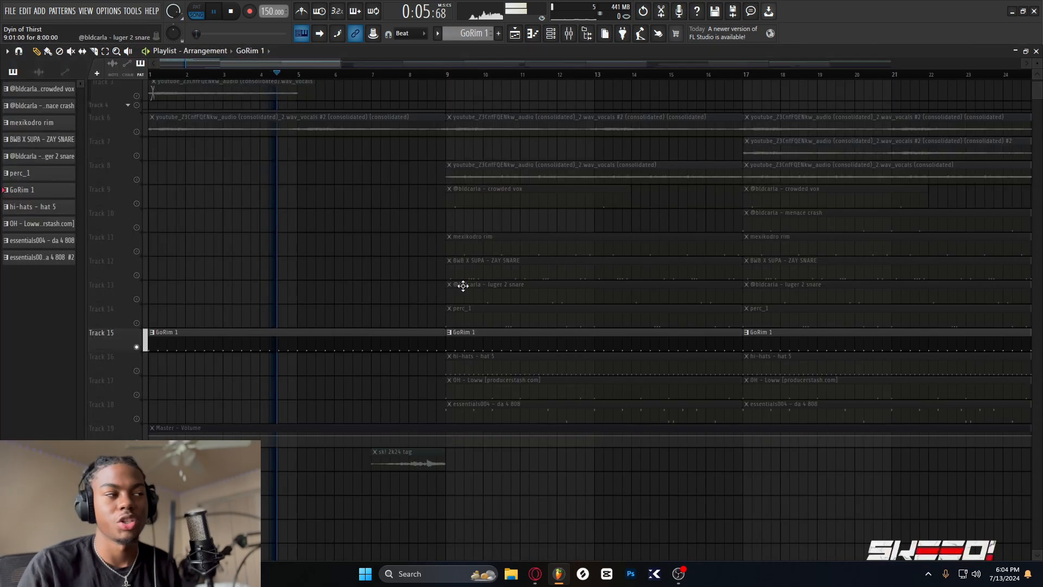
{"action": "key", "text": "space"}
{"action": "right_click", "coordinate": [132, 355]}
{"action": "key", "text": "Escape"}
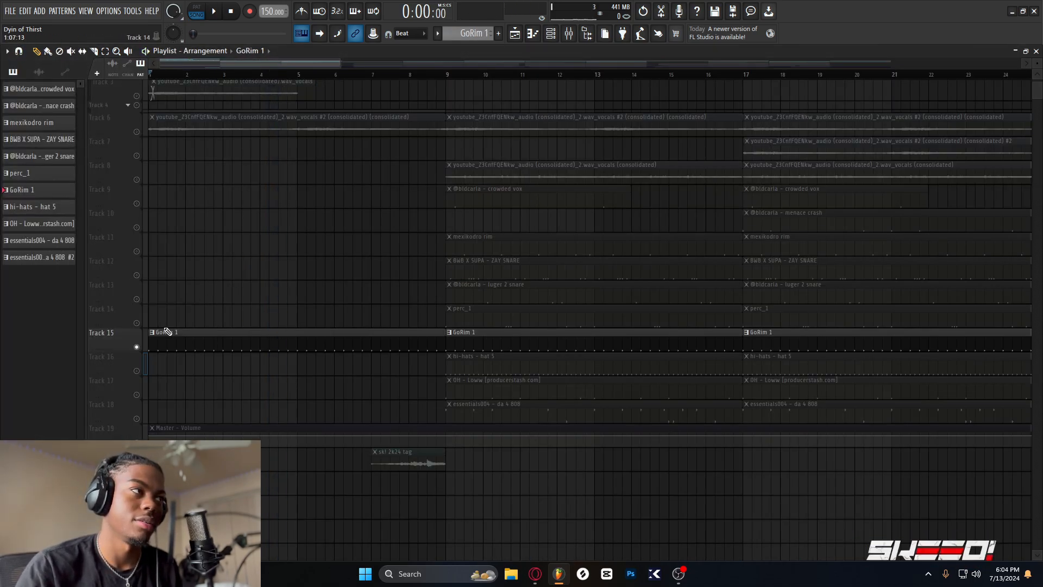
Take Track 15 out of solo so all tracks sound, and play the full arrangement from the start.
{"action": "right_click", "coordinate": [136, 348]}
{"action": "scroll", "coordinate": [342, 237], "scroll_direction": "down", "scroll_amount": 3}
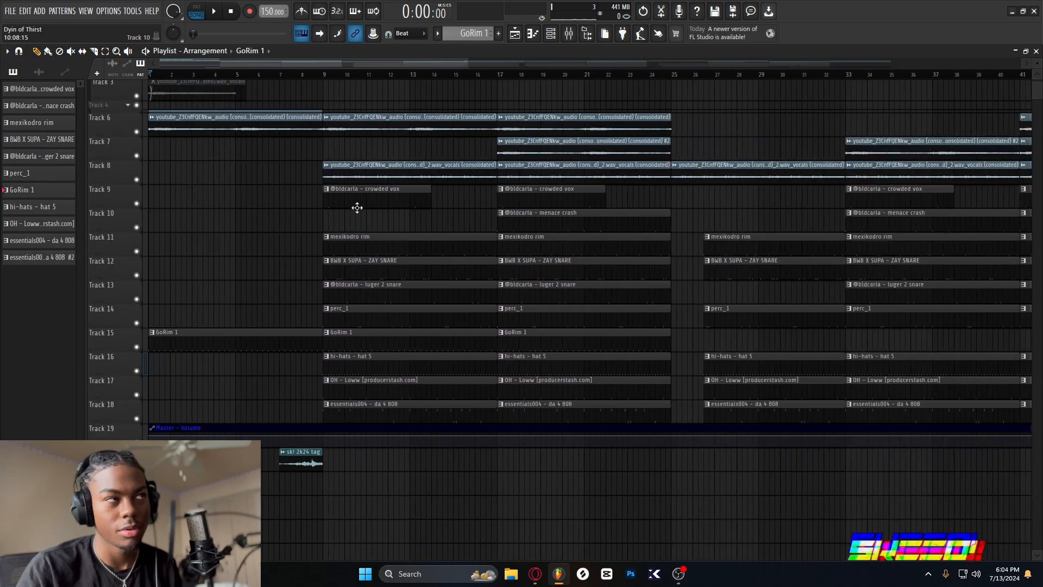
{"action": "key", "text": "space"}
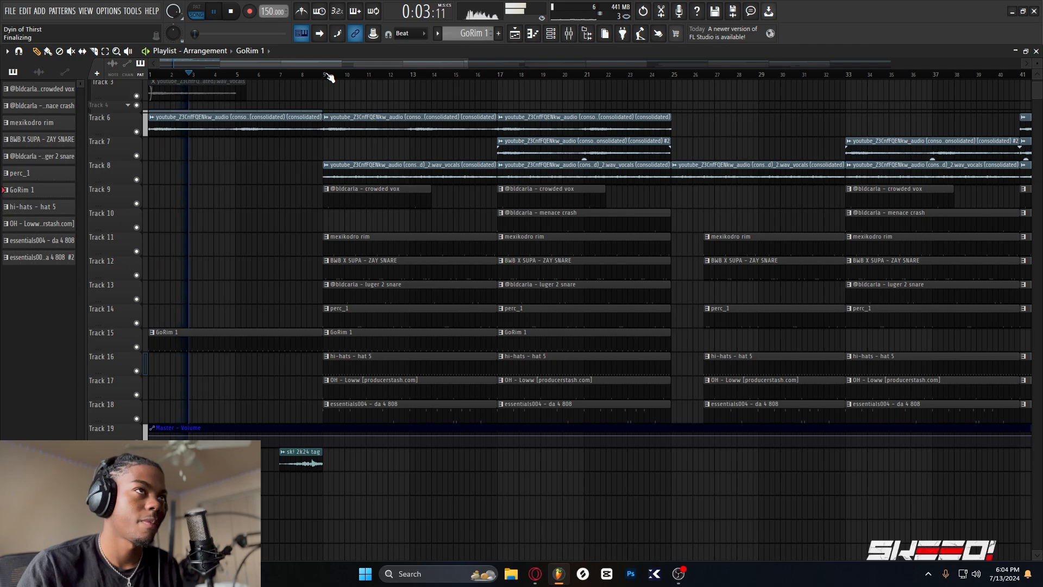
Stop playback, isolate the two snares and perc_1 on Tracks 12, 13 and 14, and play them from bar 17.
{"action": "key", "text": "space"}
{"action": "left_click_drag", "start_coordinate": [491, 132], "coordinate": [277, 139]}
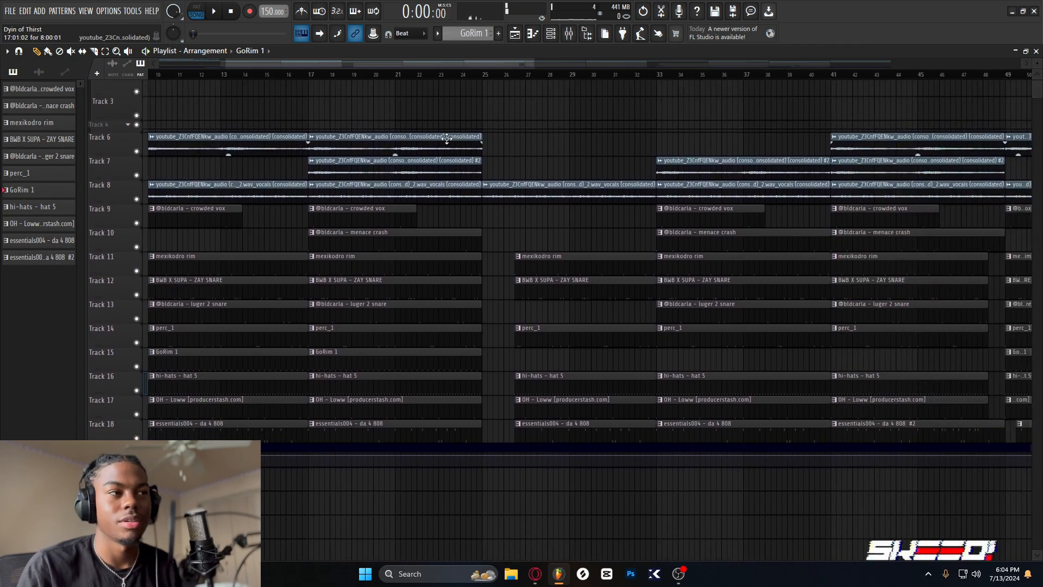
{"action": "left_click_drag", "start_coordinate": [342, 229], "coordinate": [335, 203]}
{"action": "scroll", "coordinate": [336, 202], "scroll_direction": "up", "scroll_amount": 2}
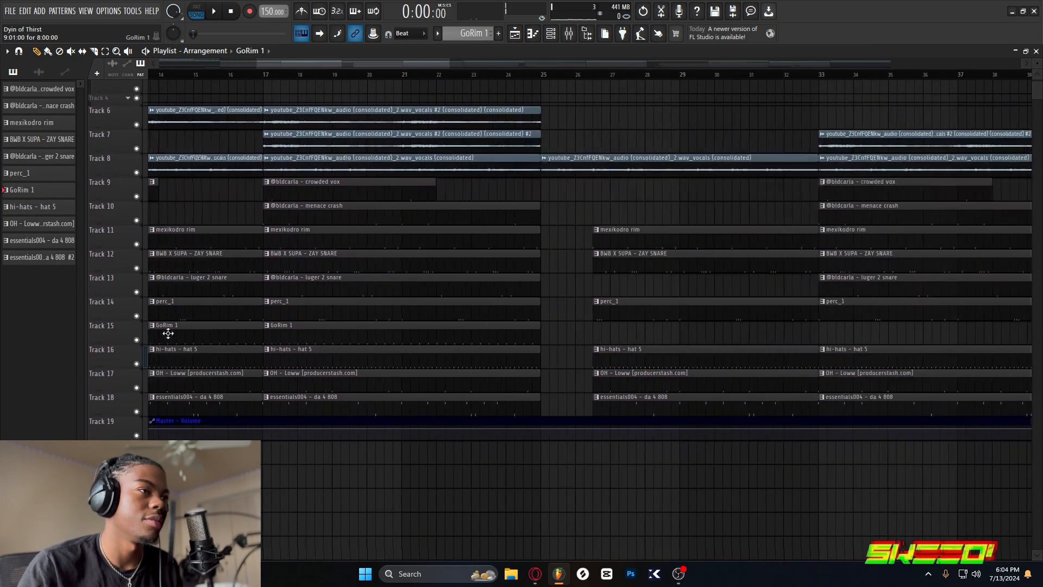
{"action": "right_click", "coordinate": [138, 318]}
{"action": "left_click", "coordinate": [137, 292]}
{"action": "left_click", "coordinate": [137, 269]}
{"action": "scroll", "coordinate": [274, 161], "scroll_direction": "up", "scroll_amount": 2}
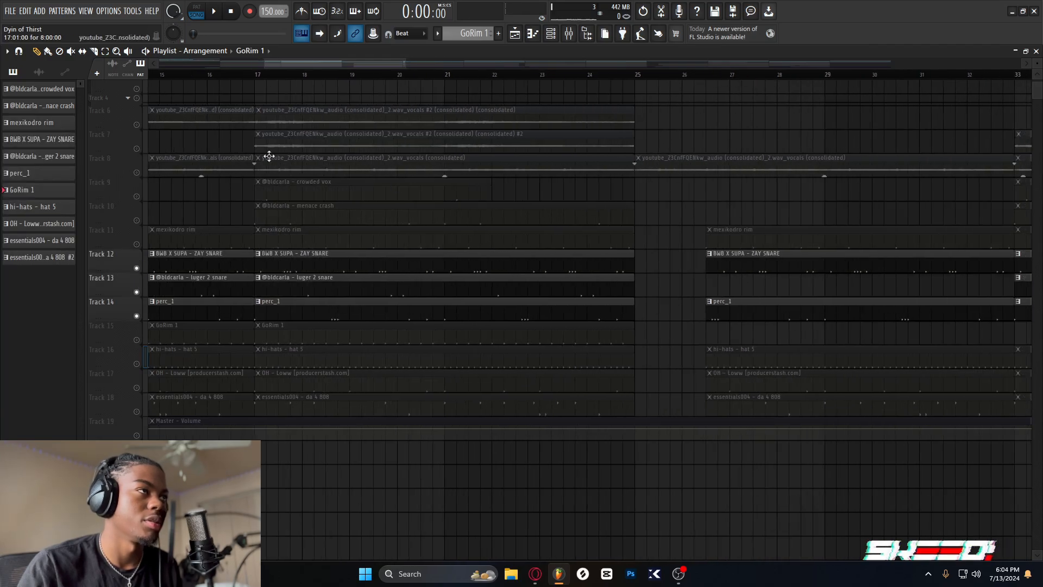
{"action": "left_click", "coordinate": [255, 81]}
{"action": "key", "text": "space"}
{"action": "scroll", "coordinate": [318, 287], "scroll_direction": "up", "scroll_amount": 2}
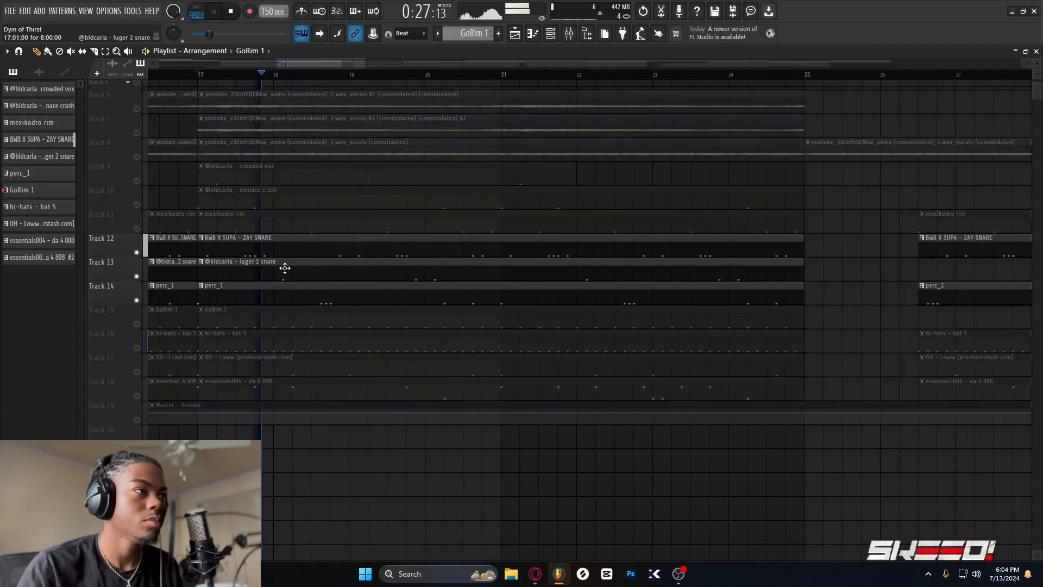
Unmute Tracks 11, 15, 16 and 17 one by one, play them with the snares from bar 17, and stop playback.
{"action": "left_click", "coordinate": [137, 228]}
{"action": "key", "text": "space"}
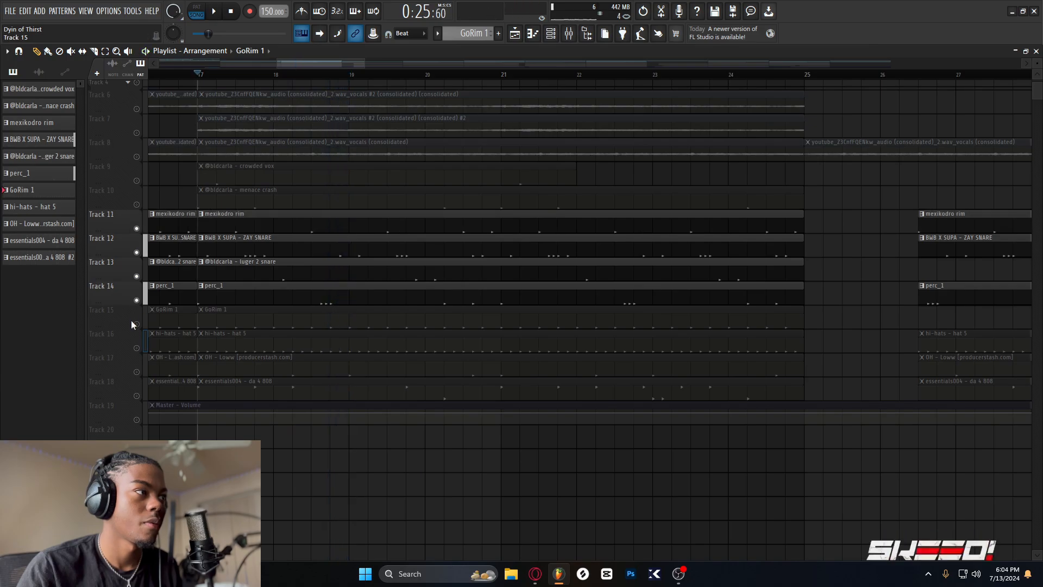
{"action": "left_click", "coordinate": [137, 324]}
{"action": "key", "text": "space"}
{"action": "left_click", "coordinate": [137, 348]}
{"action": "left_click", "coordinate": [136, 371]}
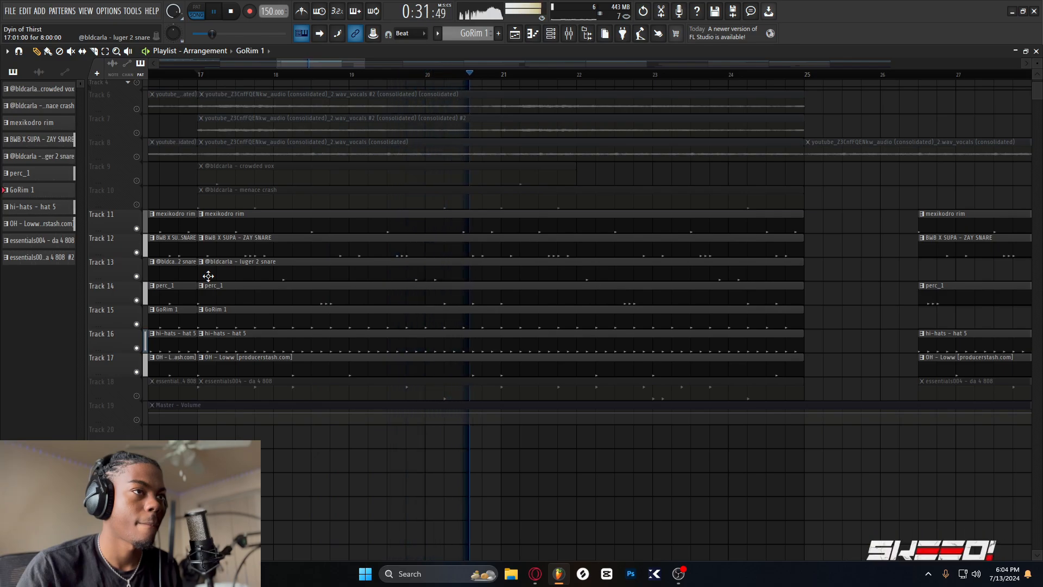
{"action": "key", "text": "space"}
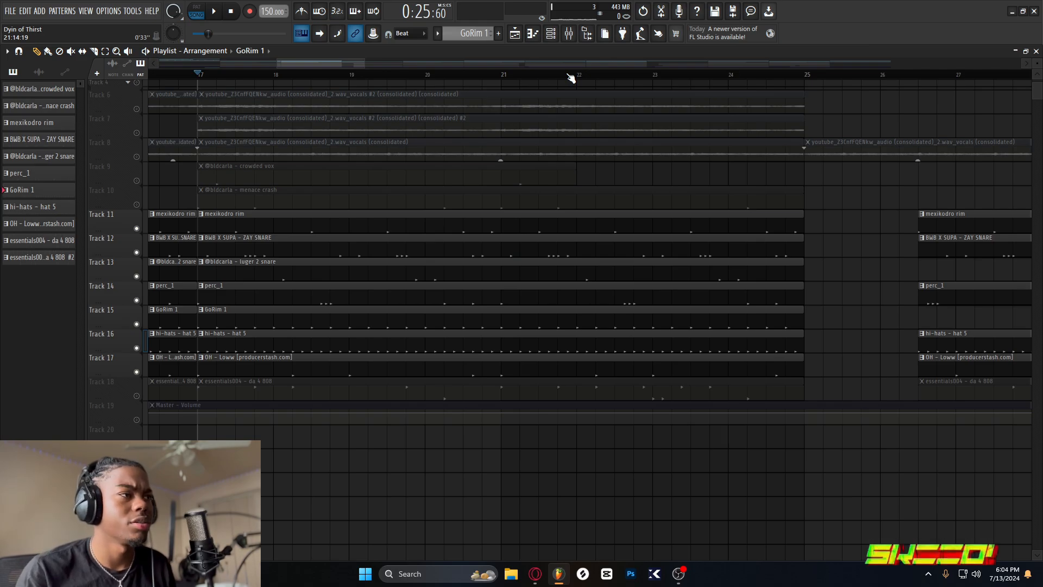
Unmute the 808 on Track 18 and play it together with the drums from bar 17.
{"action": "left_click", "coordinate": [138, 396]}
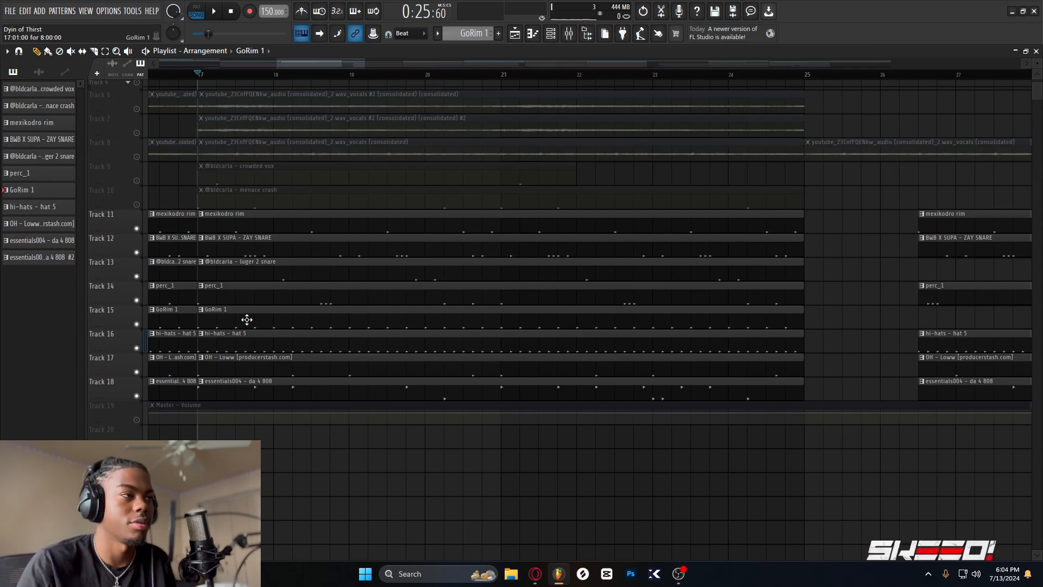
{"action": "key", "text": "space"}
{"action": "scroll", "coordinate": [266, 312], "scroll_direction": "up", "scroll_amount": 1}
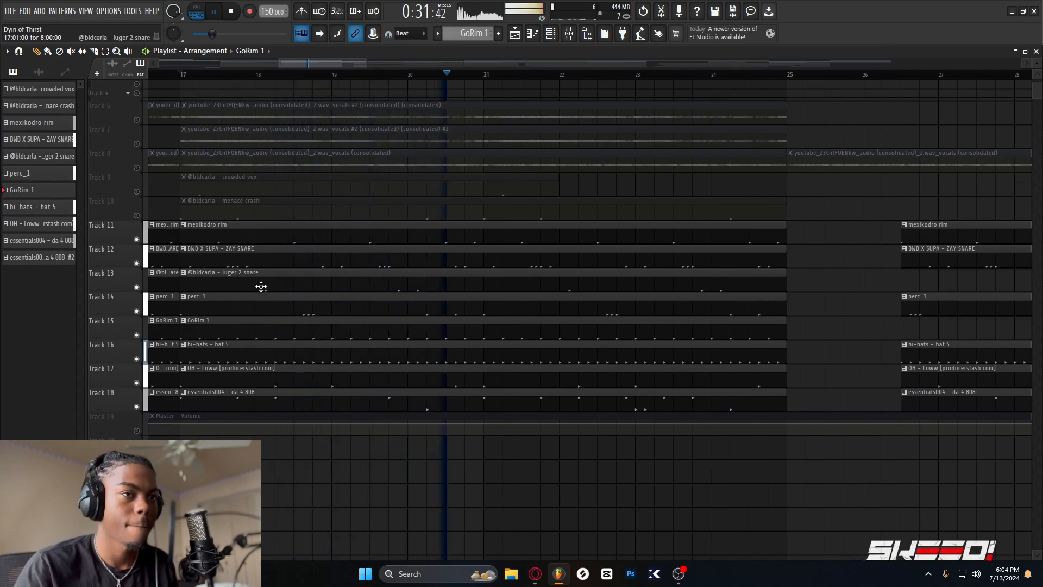
{"action": "scroll", "coordinate": [261, 286], "scroll_direction": "down", "scroll_amount": 1}
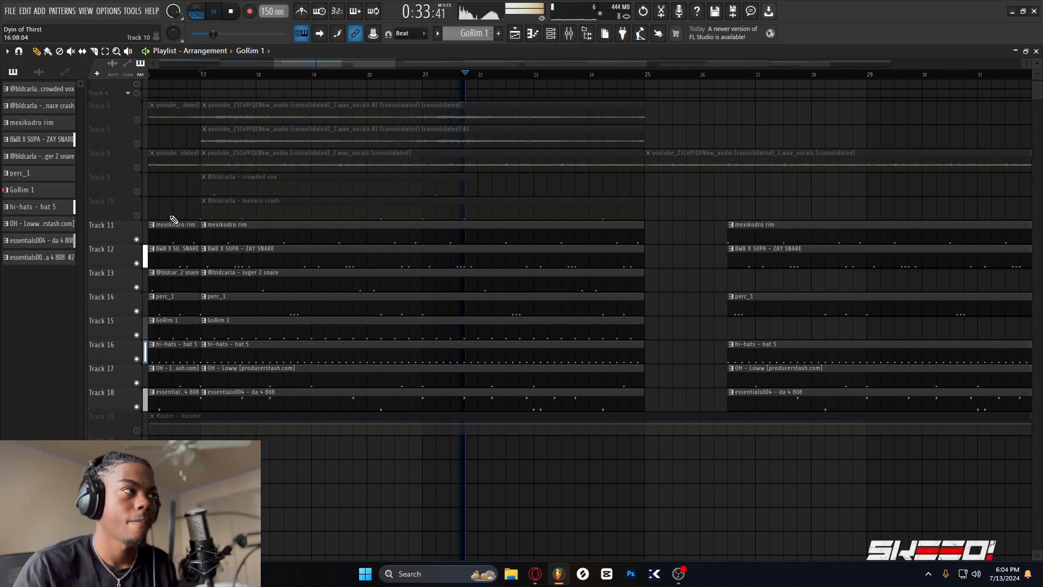
Audition the menace crash on Track 10 and the crowded vox on Track 9 with the drums, muting each again after listening.
{"action": "left_click", "coordinate": [137, 215]}
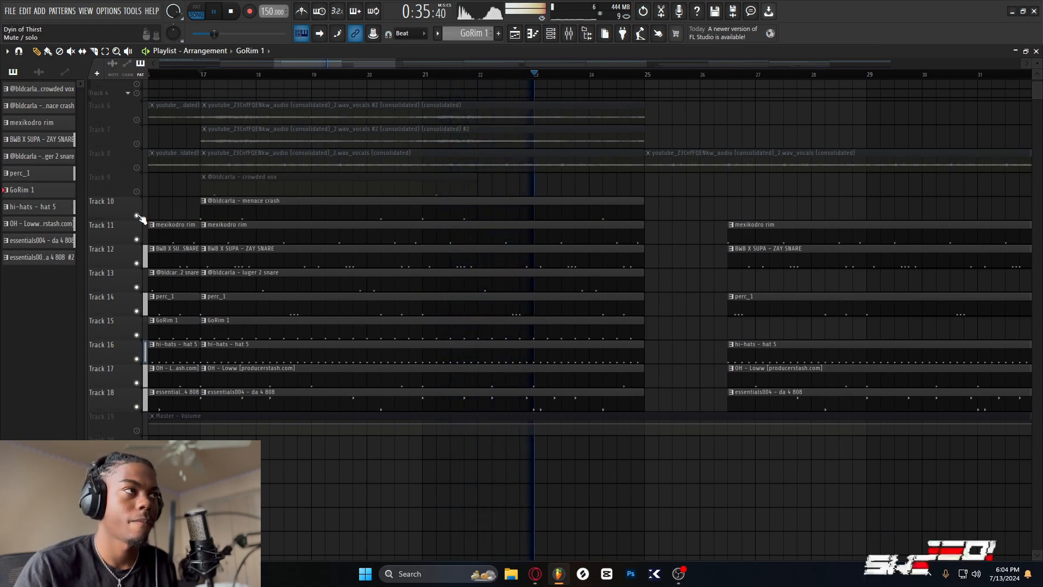
{"action": "left_click", "coordinate": [137, 216]}
{"action": "left_click", "coordinate": [137, 192]}
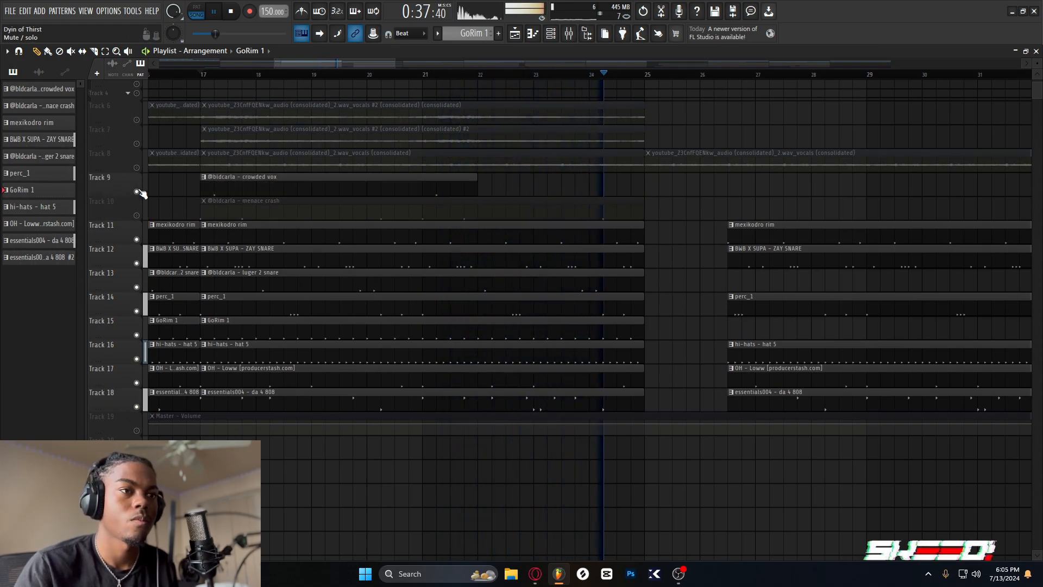
{"action": "key", "text": "space"}
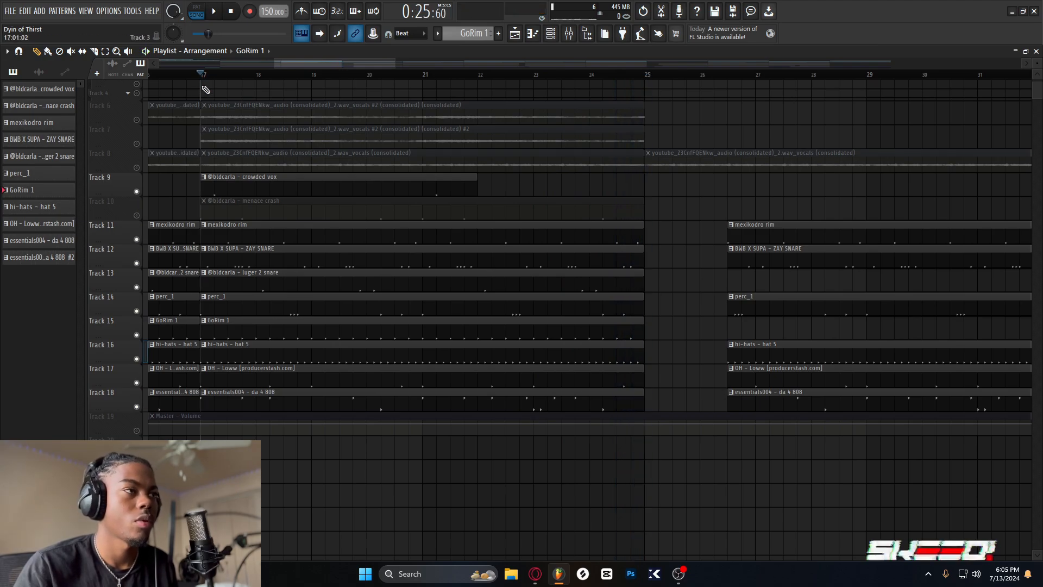
{"action": "key", "text": "space"}
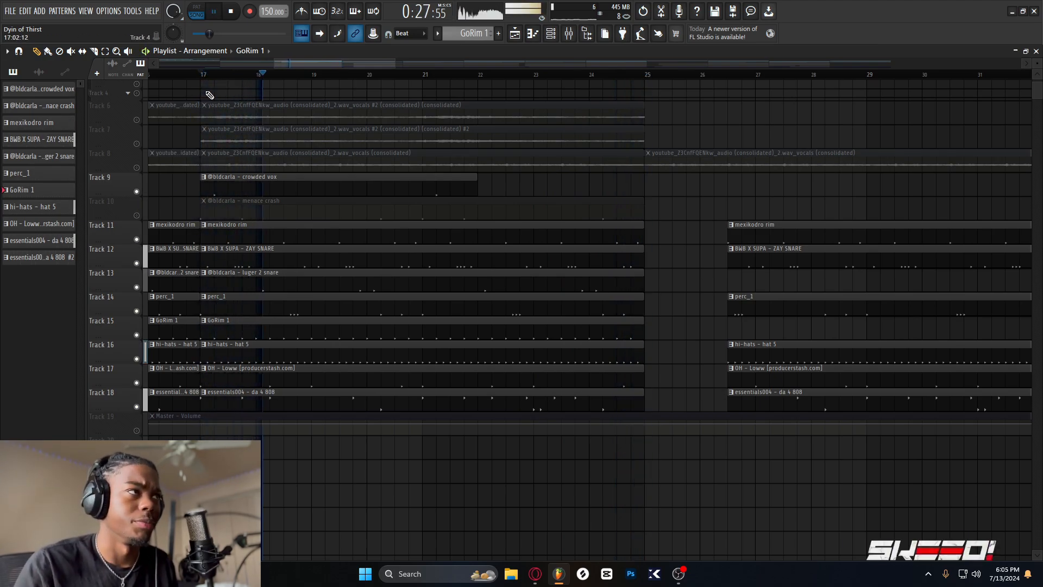
{"action": "key", "text": "space"}
{"action": "left_click", "coordinate": [137, 191]}
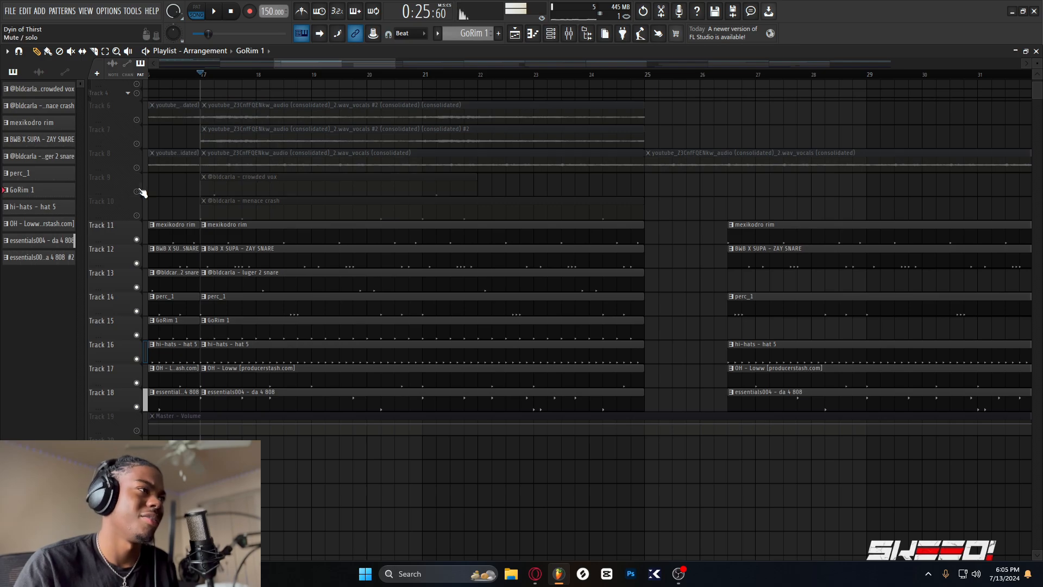
Mute Tracks 11, 15, 16 and 17 and play the snares, perc_1 and 808 from bar 17.
{"action": "scroll", "coordinate": [470, 162], "scroll_direction": "down", "scroll_amount": 1}
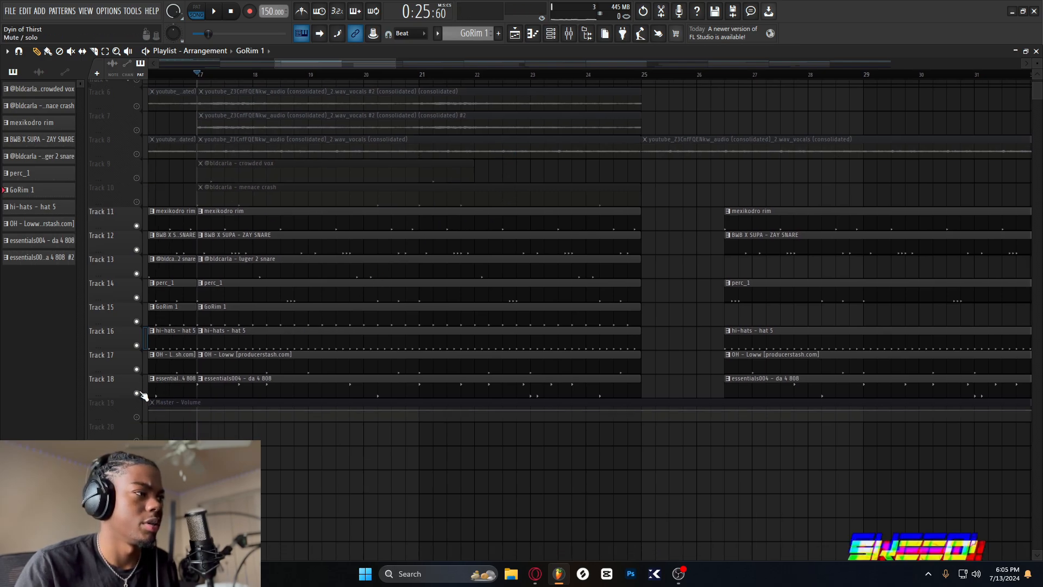
{"action": "scroll", "coordinate": [163, 354], "scroll_direction": "up", "scroll_amount": 3}
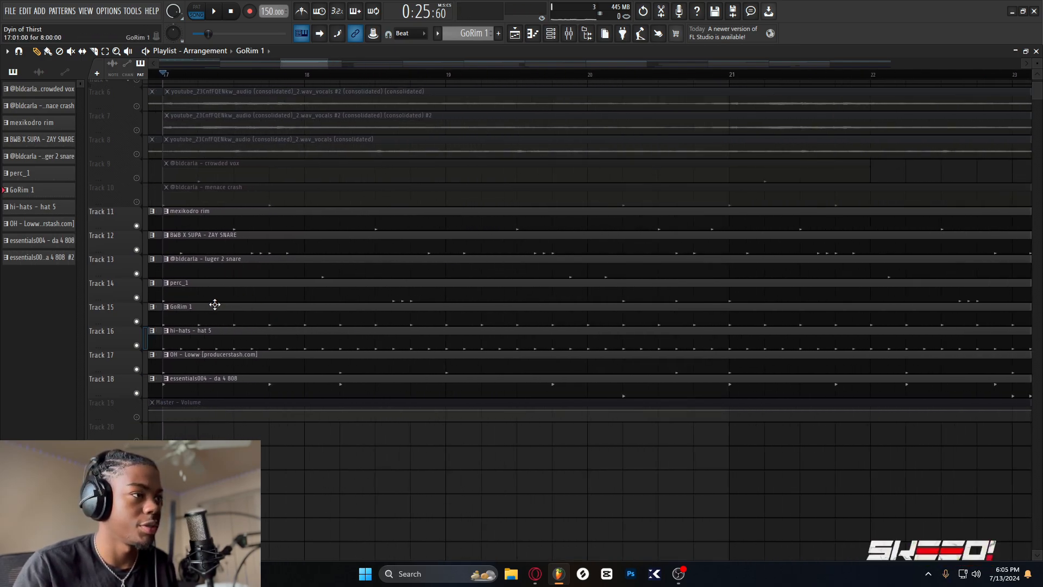
{"action": "left_click_drag", "start_coordinate": [214, 303], "coordinate": [250, 300]}
{"action": "left_click", "coordinate": [137, 366]}
{"action": "left_click", "coordinate": [137, 343]}
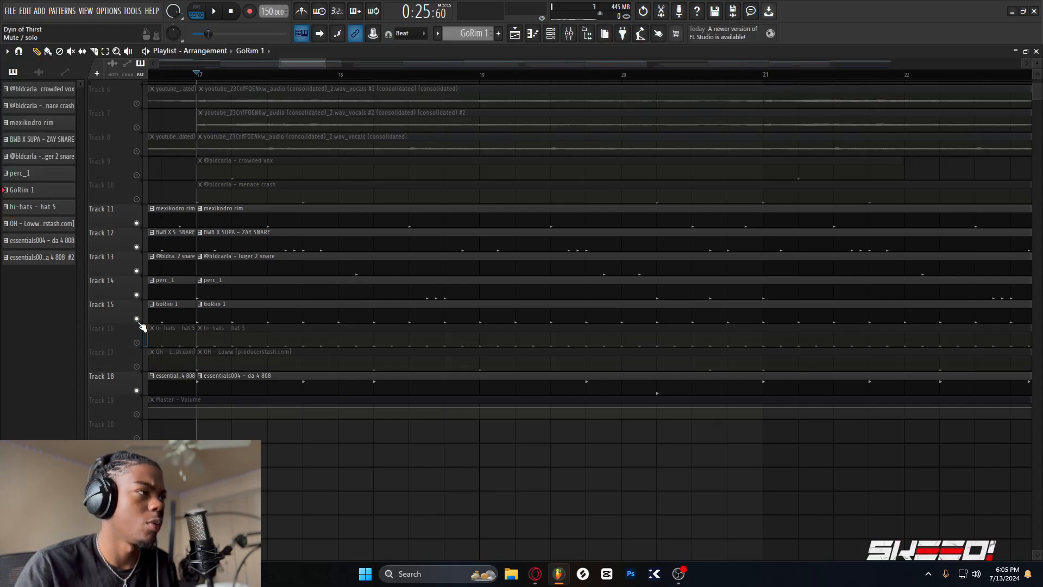
{"action": "left_click", "coordinate": [137, 318]}
{"action": "scroll", "coordinate": [255, 288], "scroll_direction": "down", "scroll_amount": 1}
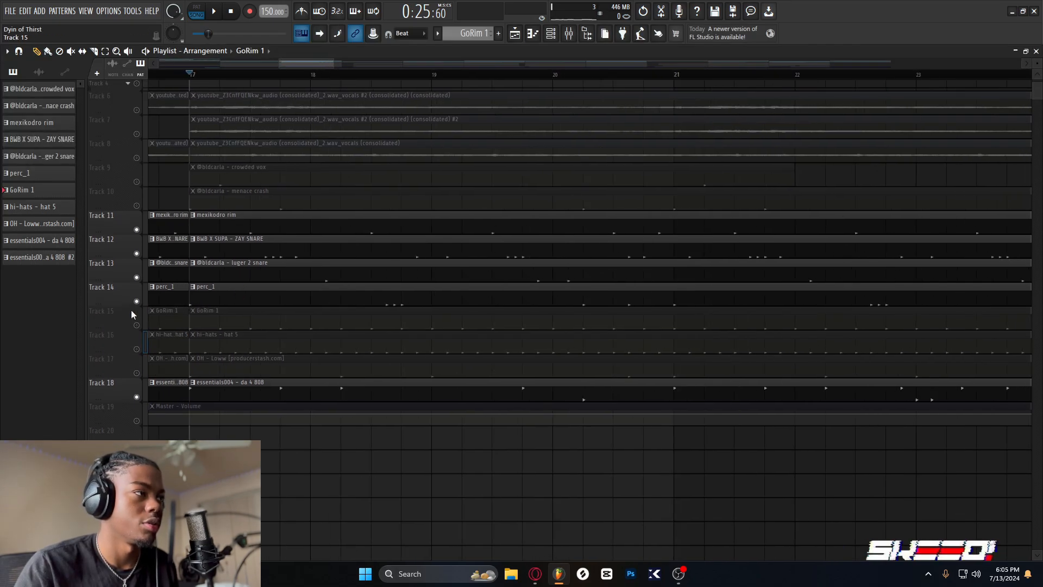
{"action": "left_click", "coordinate": [137, 230]}
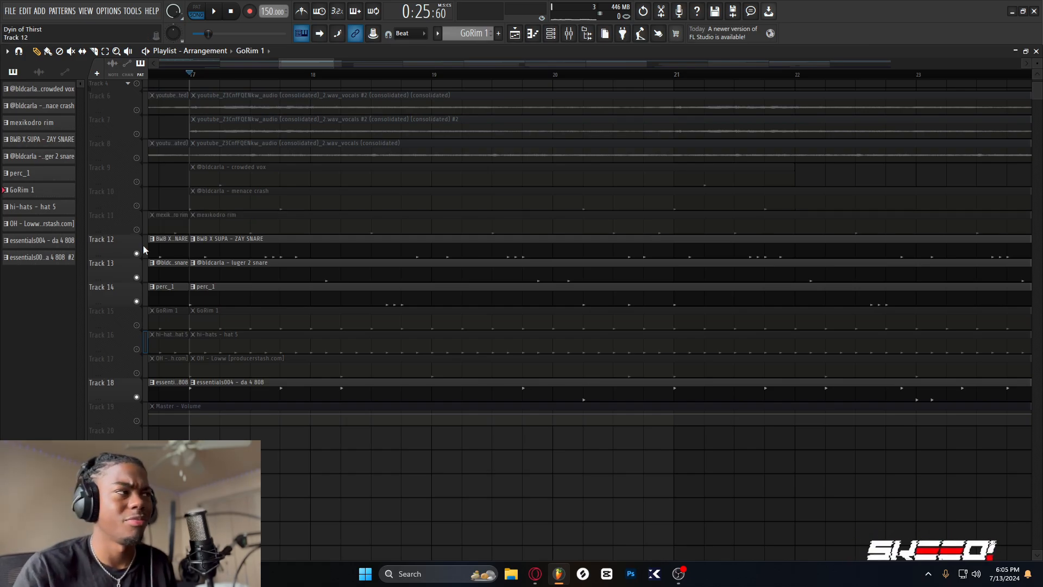
{"action": "key", "text": "space"}
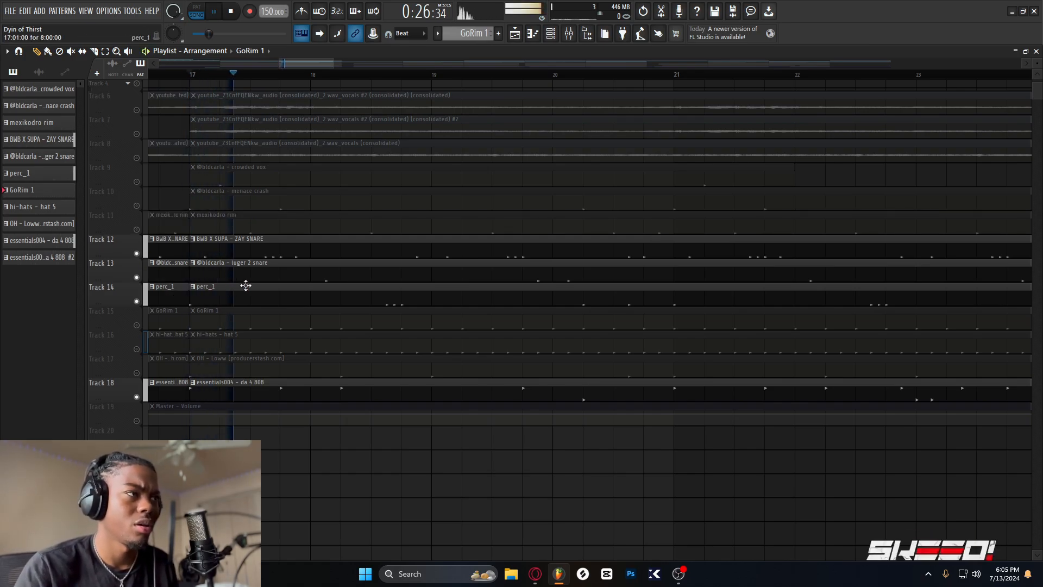
Mute the snares on Tracks 12 and 13 to hear only perc_1 with the 808, then stop playback.
{"action": "left_click", "coordinate": [137, 278]}
{"action": "left_click", "coordinate": [137, 254]}
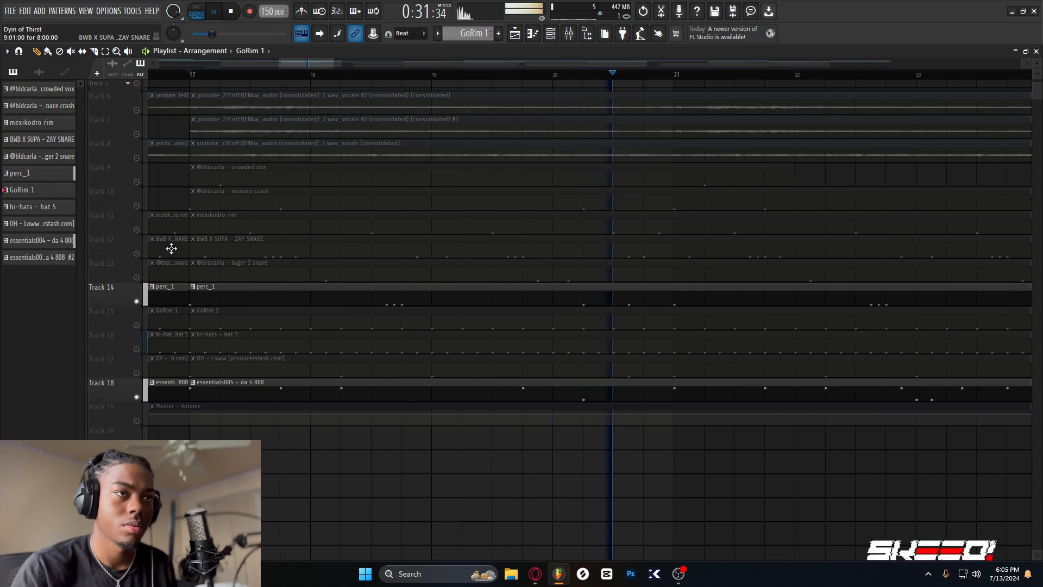
{"action": "key", "text": "space"}
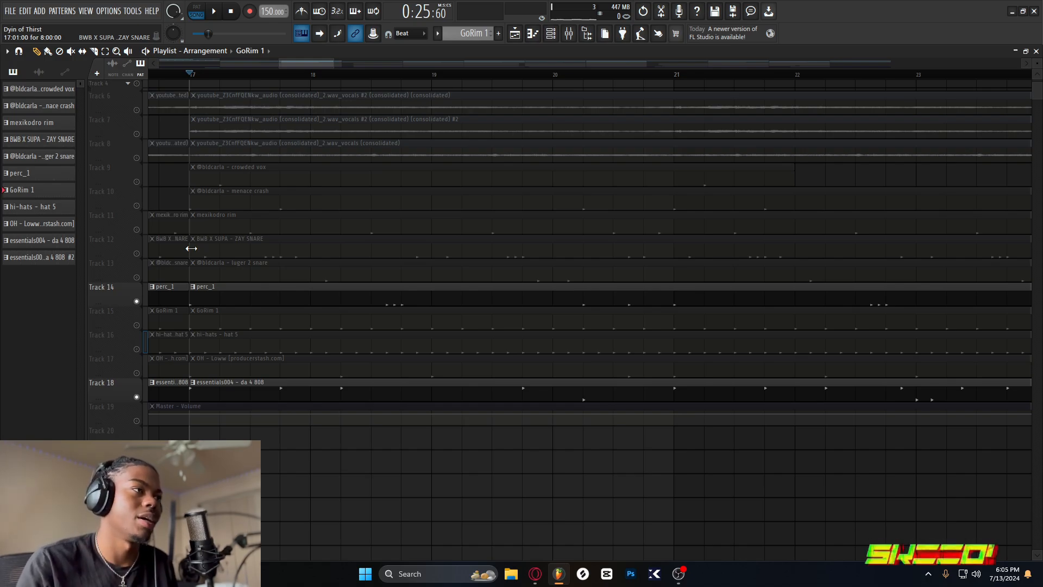
Unmute the snares on Tracks 12 and 13 and play them with perc_1 and the 808.
{"action": "left_click", "coordinate": [137, 253]}
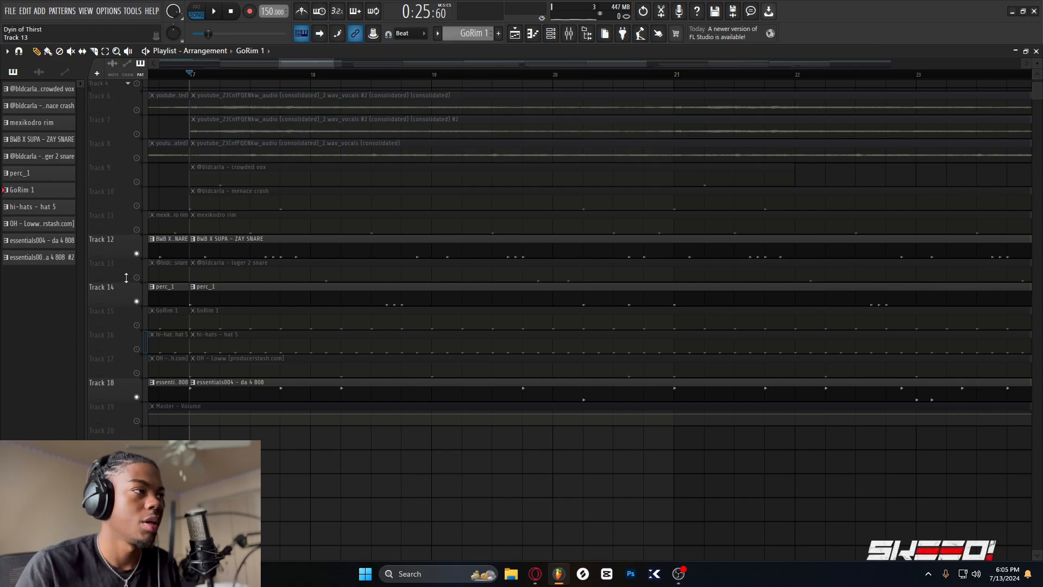
{"action": "left_click", "coordinate": [138, 276]}
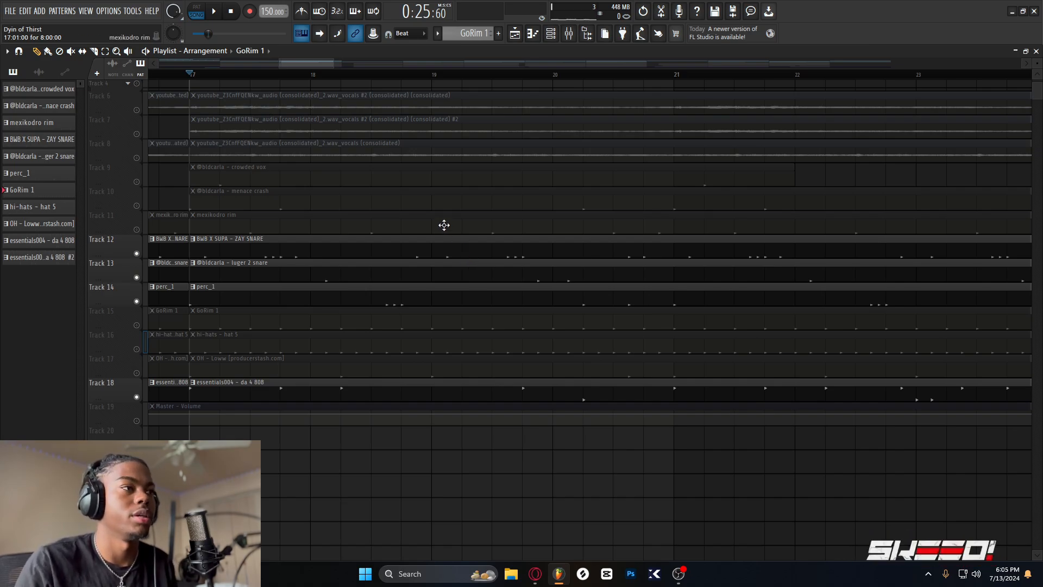
{"action": "key", "text": "space"}
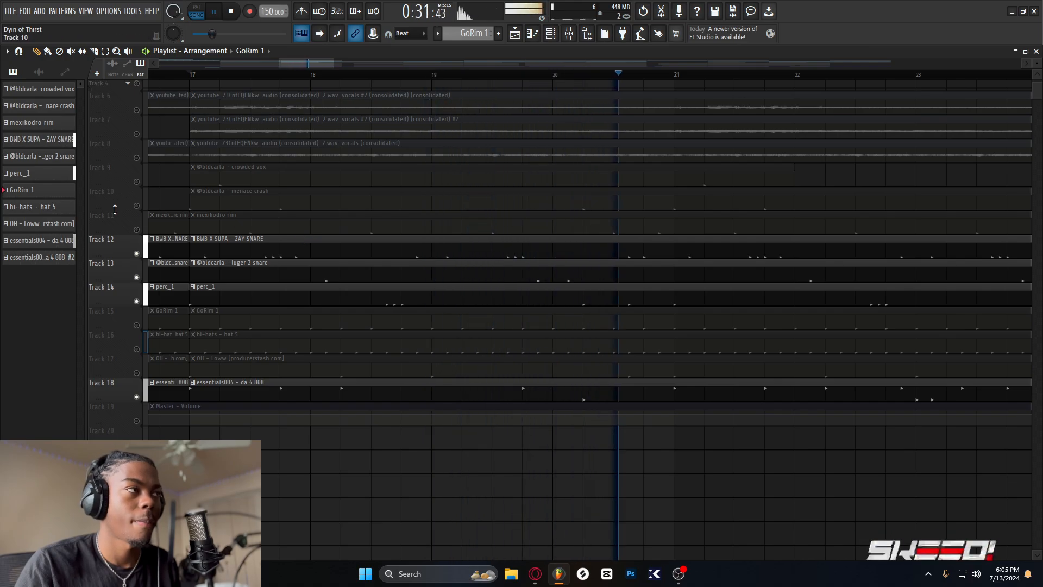
Bring in the mexikodro rim, hi-hats and open hat on Tracks 11, 16 and 17 during playback, then stop.
{"action": "left_click", "coordinate": [136, 229]}
{"action": "left_click", "coordinate": [136, 348]}
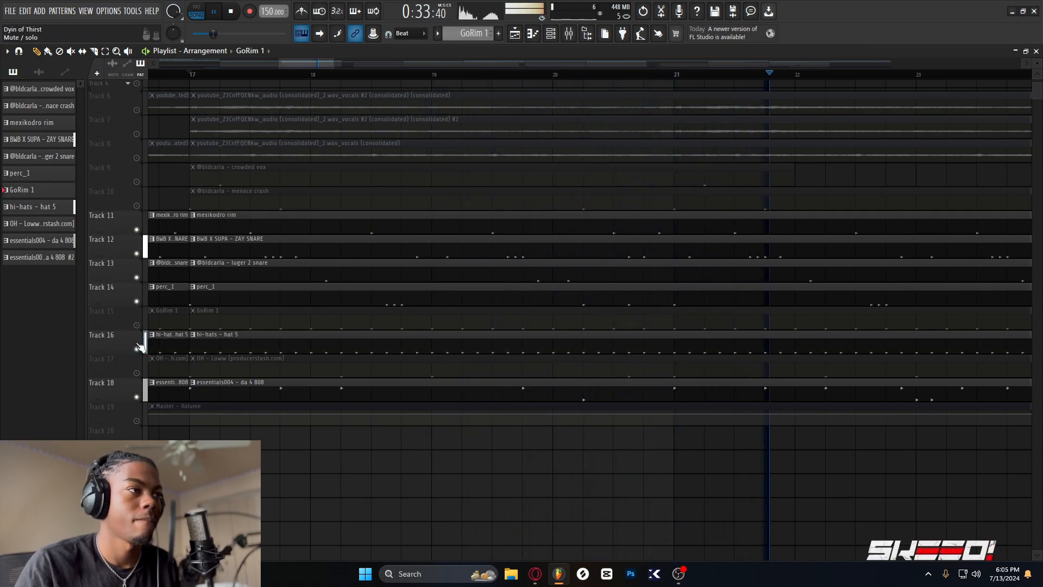
{"action": "scroll", "coordinate": [297, 310], "scroll_direction": "down", "scroll_amount": 2}
{"action": "left_click_drag", "start_coordinate": [351, 291], "coordinate": [244, 298]}
{"action": "left_click", "coordinate": [137, 379]}
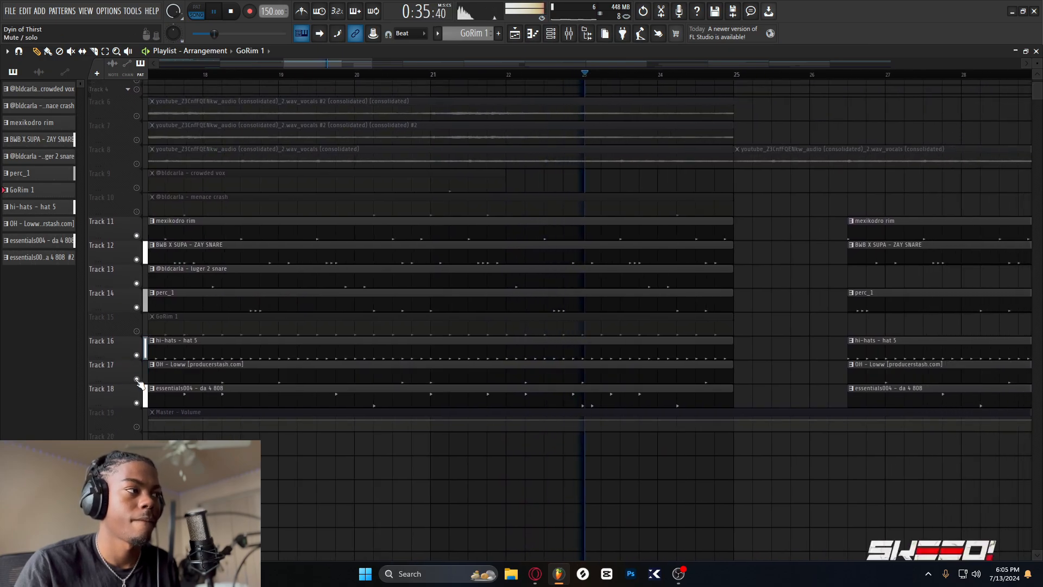
{"action": "scroll", "coordinate": [256, 315], "scroll_direction": "down", "scroll_amount": 4}
{"action": "scroll", "coordinate": [289, 294], "scroll_direction": "down", "scroll_amount": 3}
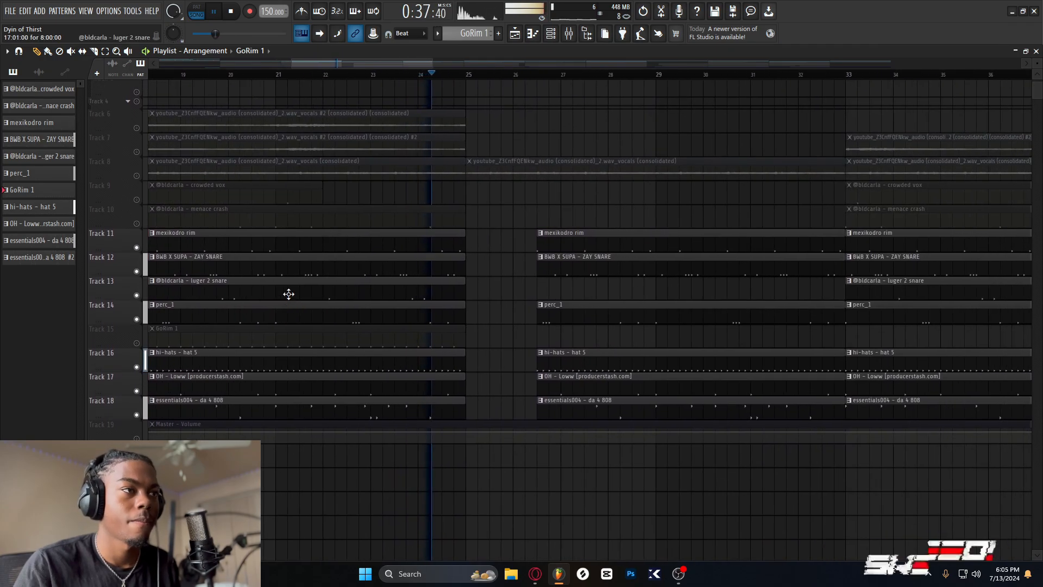
{"action": "key", "text": "space"}
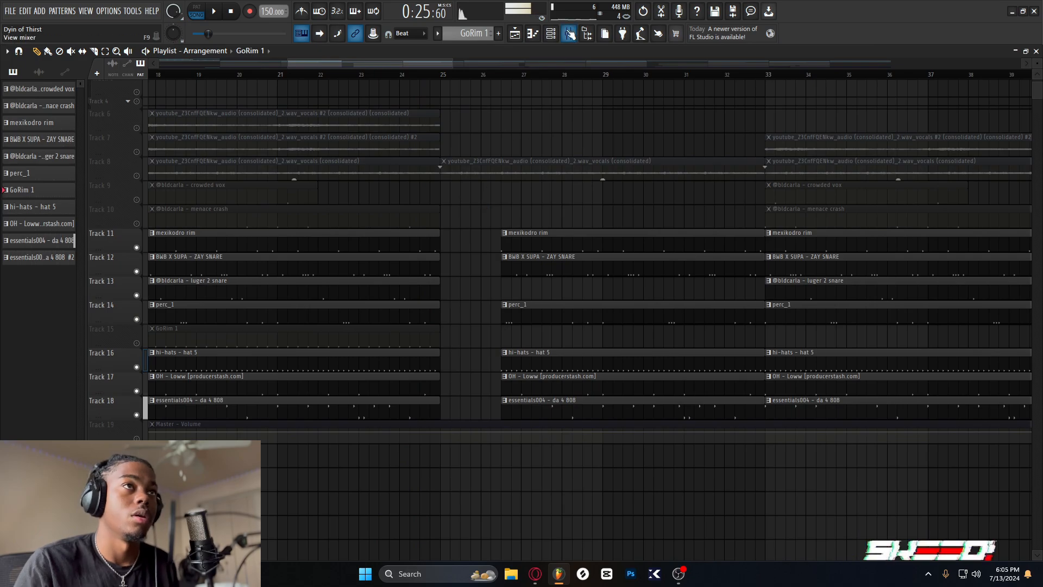
Open the mixer, examine the effect slots and volume levels from the 808 channel back to the crowded vox channel, then close it.
{"action": "left_click", "coordinate": [569, 33]}
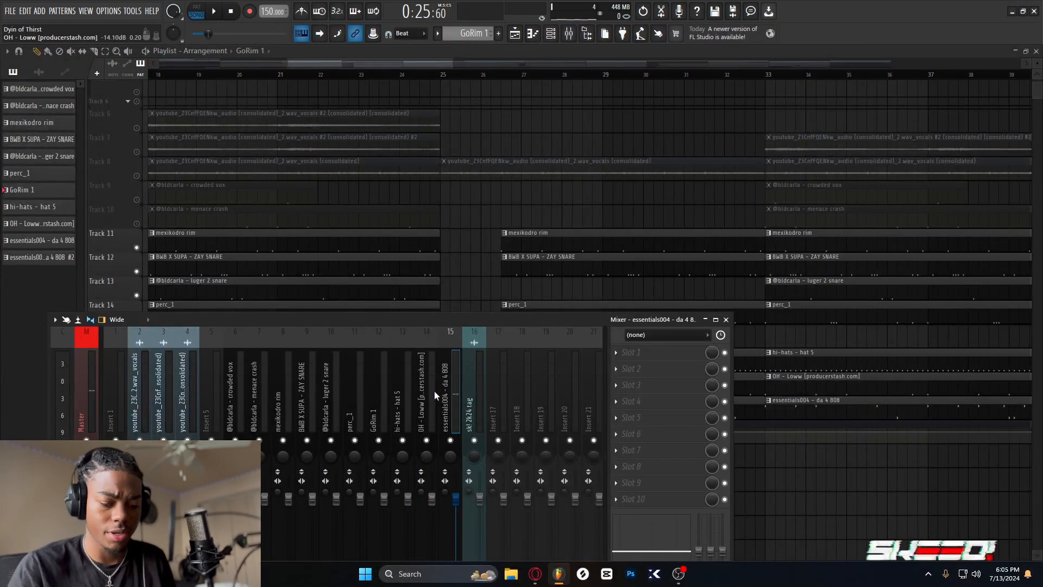
{"action": "key", "text": "Left"}
{"action": "key", "text": "Left"}
{"action": "key", "text": "Left"}
{"action": "key", "text": "Left"}
{"action": "key", "text": "Left"}
{"action": "key", "text": "Left"}
{"action": "key", "text": "Left"}
{"action": "key", "text": "Left"}
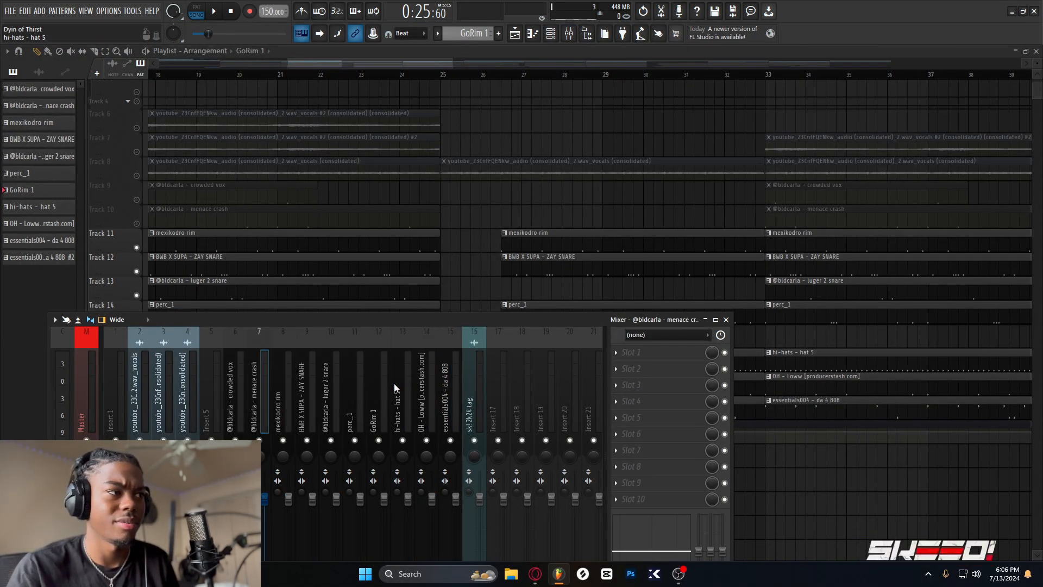
{"action": "key", "text": "Left"}
{"action": "scroll", "coordinate": [323, 380], "scroll_direction": "down", "scroll_amount": 3}
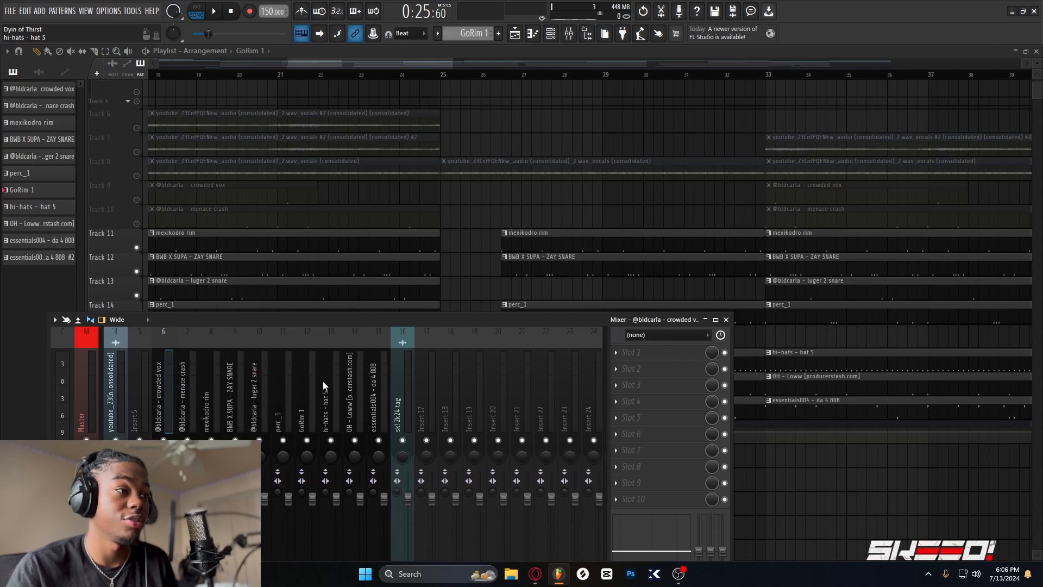
{"action": "left_click_drag", "start_coordinate": [353, 331], "coordinate": [420, 206]}
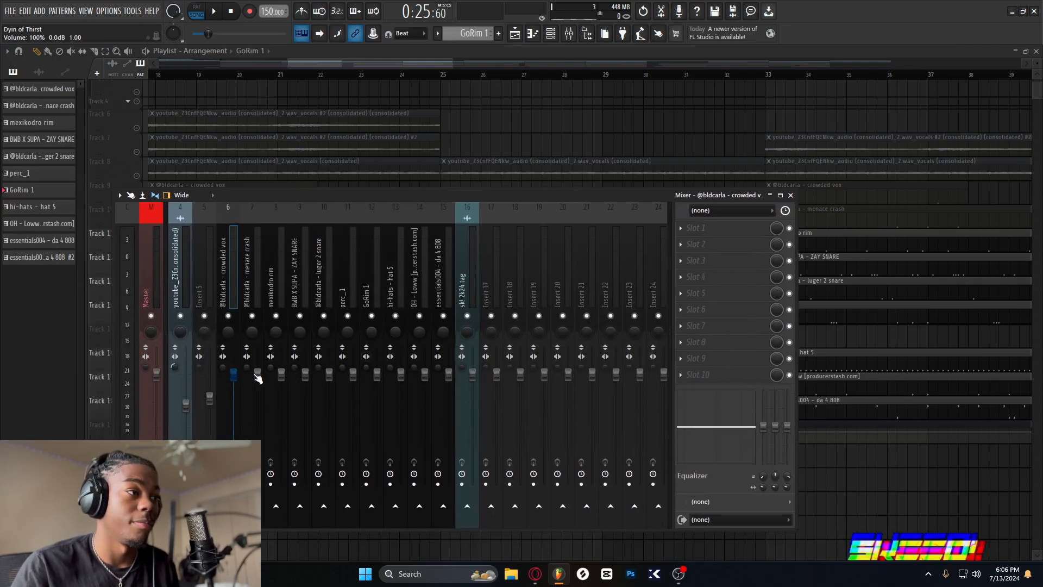
{"action": "key", "text": "F9"}
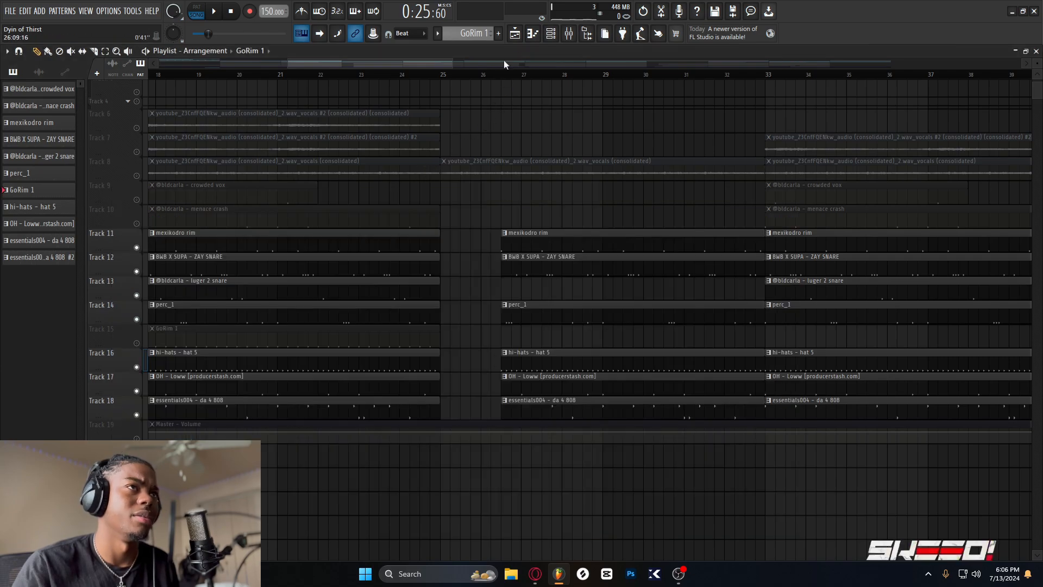
Open the channel rack to view the step patterns around the GoRim 1 channel, then close it.
{"action": "left_click", "coordinate": [551, 33]}
{"action": "left_click_drag", "start_coordinate": [260, 177], "coordinate": [353, 181]}
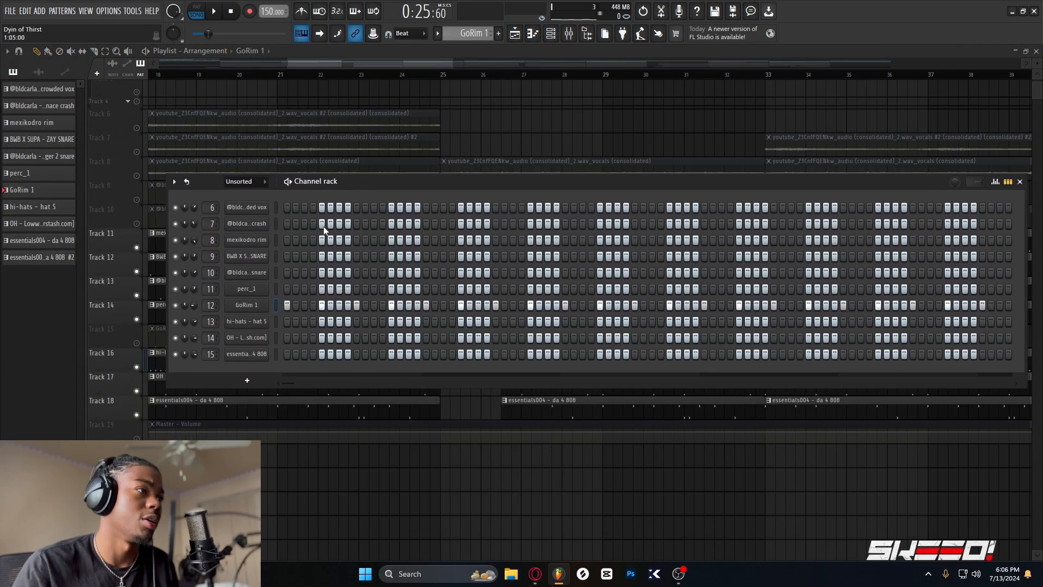
{"action": "key", "text": "F6"}
{"action": "left_click_drag", "start_coordinate": [314, 358], "coordinate": [475, 353]}
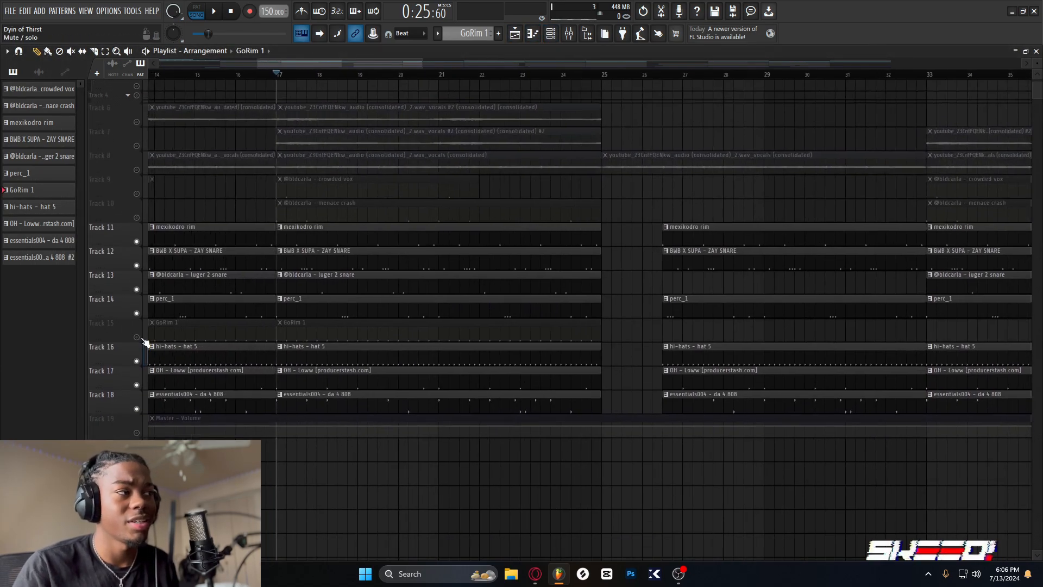
Toggle solo on Track 15 to bring all melody, vocal and drum tracks back in.
{"action": "right_click", "coordinate": [140, 337]}
{"action": "right_click", "coordinate": [140, 338]}
{"action": "left_click_drag", "start_coordinate": [286, 278], "coordinate": [219, 322]}
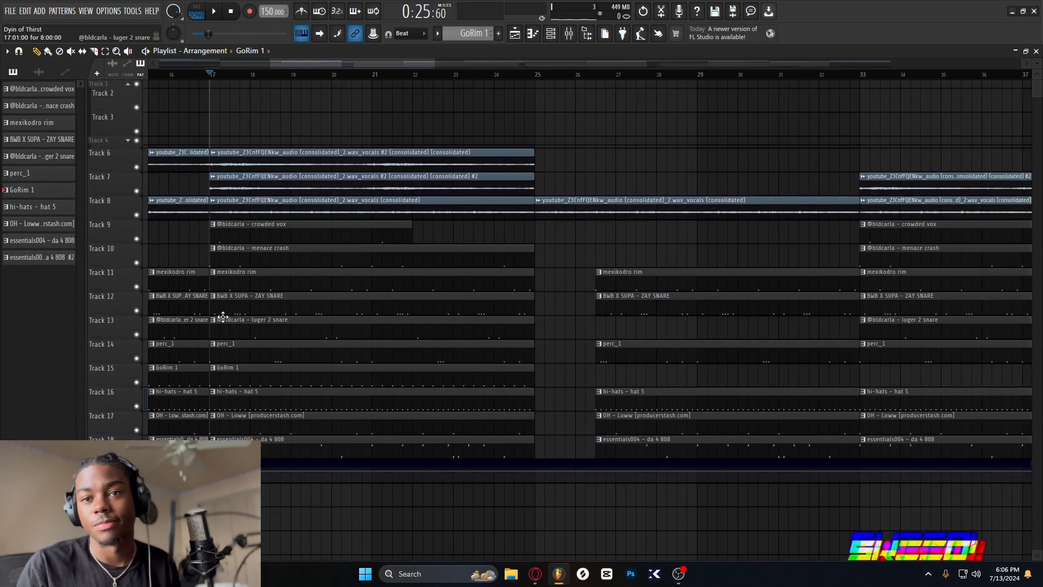
Set the playhead at bar 25, where the drums drop out, and play it briefly before stopping.
{"action": "scroll", "coordinate": [525, 114], "scroll_direction": "down", "scroll_amount": 2}
{"action": "left_click", "coordinate": [533, 75]}
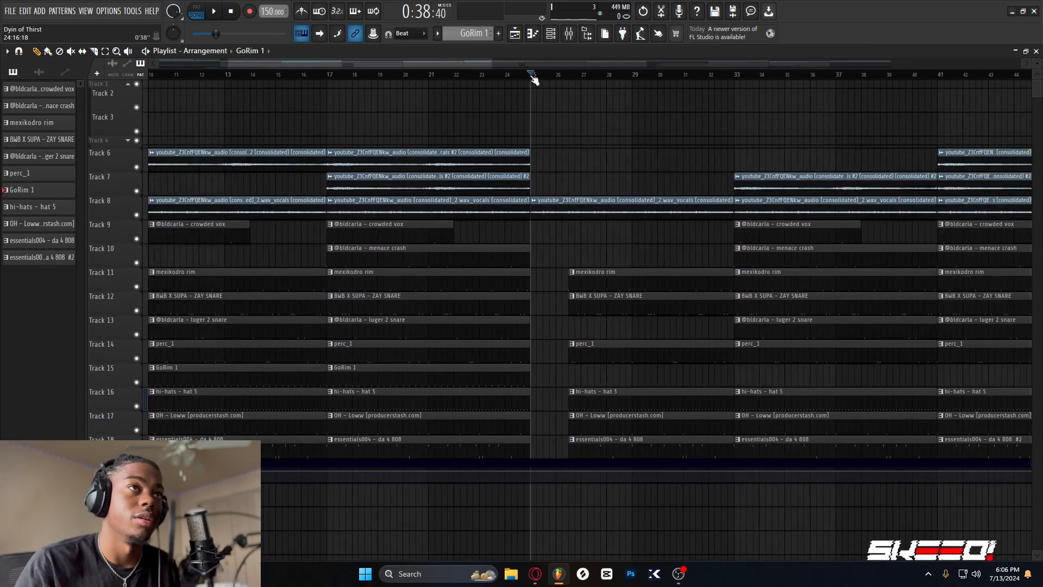
{"action": "left_click_drag", "start_coordinate": [508, 117], "coordinate": [246, 134]}
{"action": "key", "text": "space"}
{"action": "key", "text": "space"}
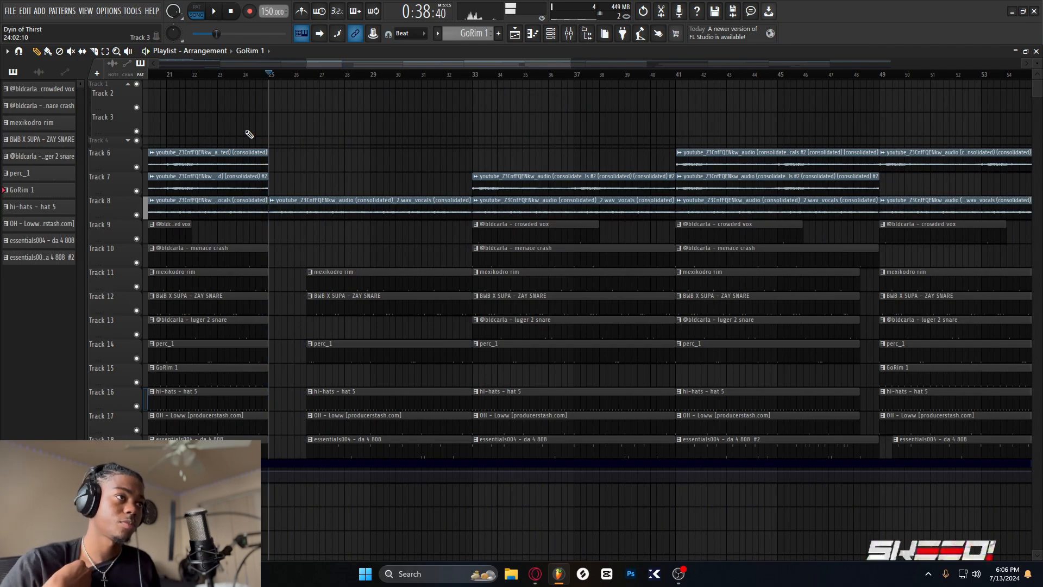
Move the playhead back ahead of bar 25 and play the full-track lead-in, then stop.
{"action": "scroll", "coordinate": [427, 134], "scroll_direction": "up", "scroll_amount": 3}
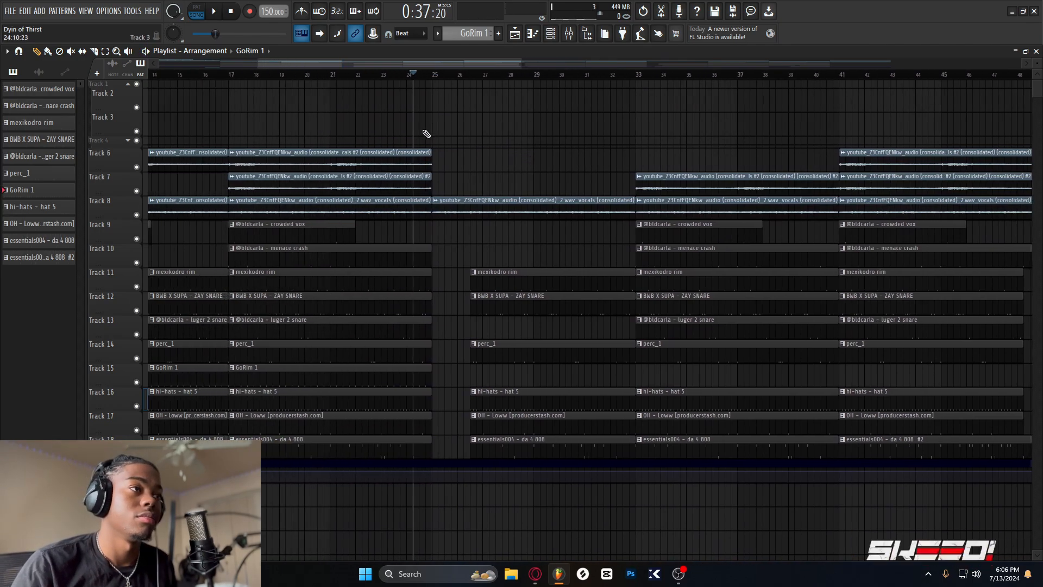
{"action": "scroll", "coordinate": [337, 131], "scroll_direction": "down", "scroll_amount": 2}
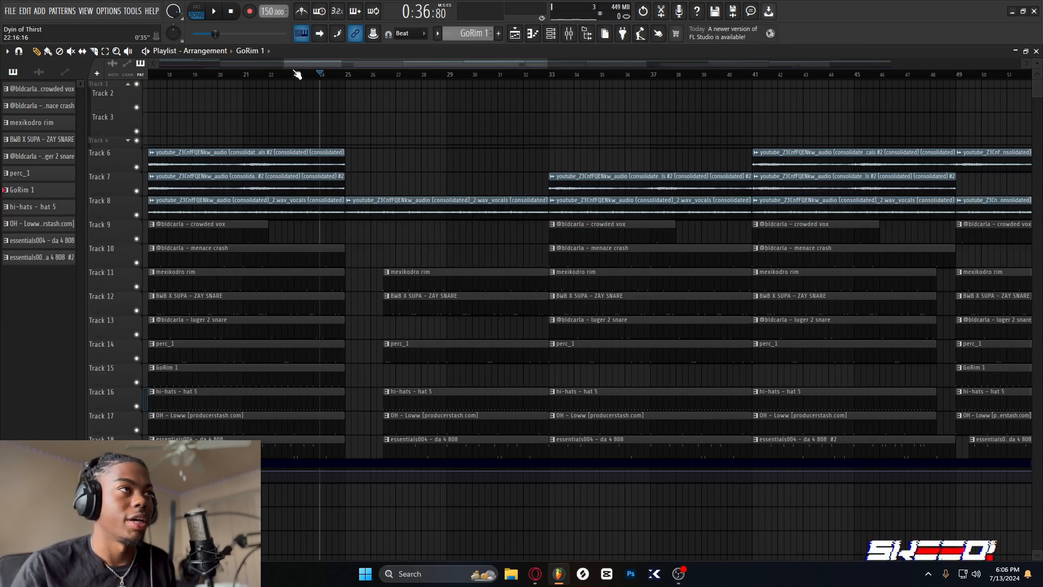
{"action": "key", "text": "space"}
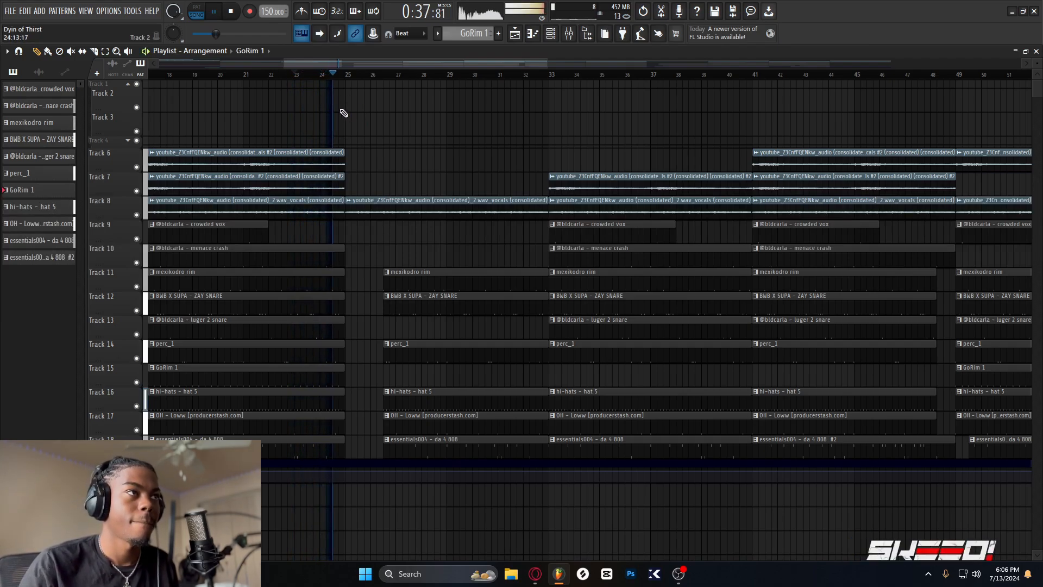
{"action": "key", "text": "space"}
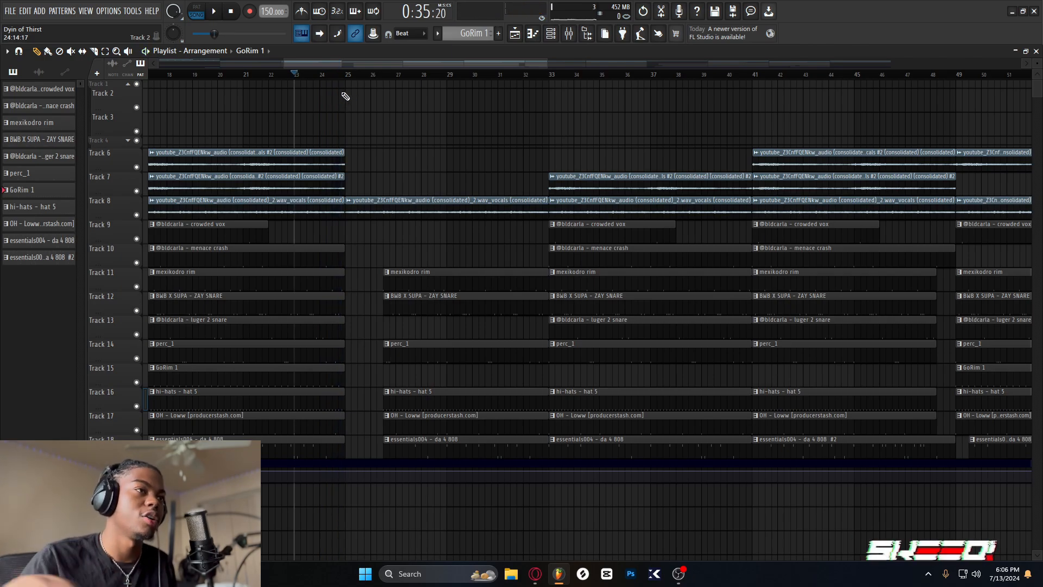
Play through the breakdown after bar 25, jump to the section at bar 33, then stop playback.
{"action": "left_click", "coordinate": [345, 77]}
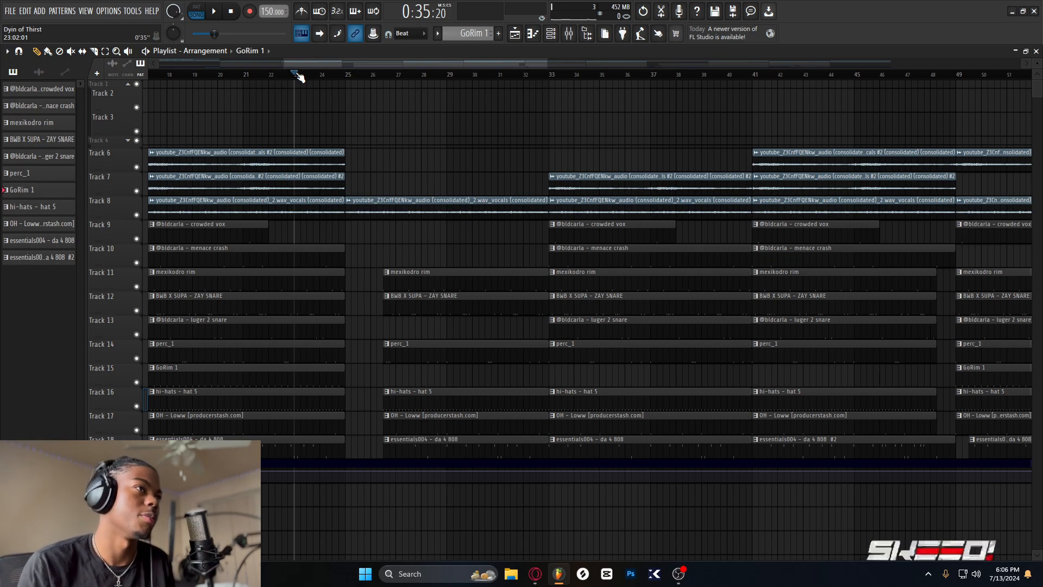
{"action": "key", "text": "space"}
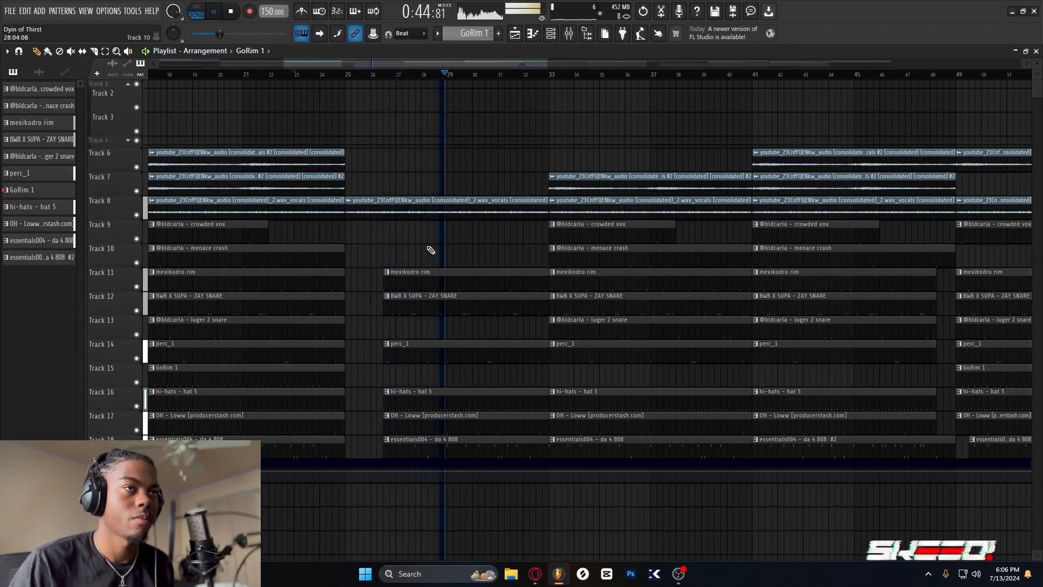
{"action": "left_click", "coordinate": [551, 75]}
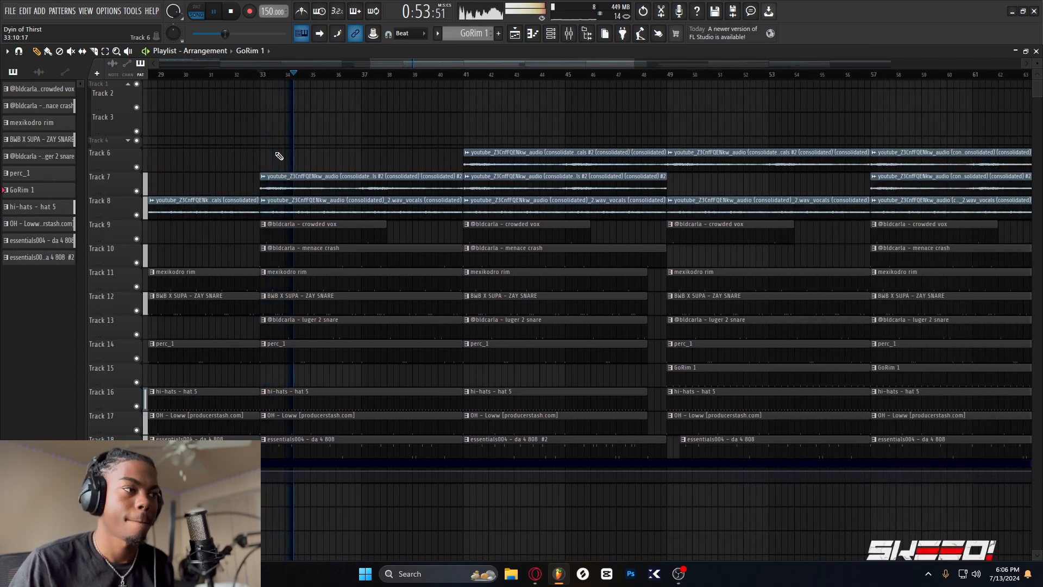
{"action": "key", "text": "space"}
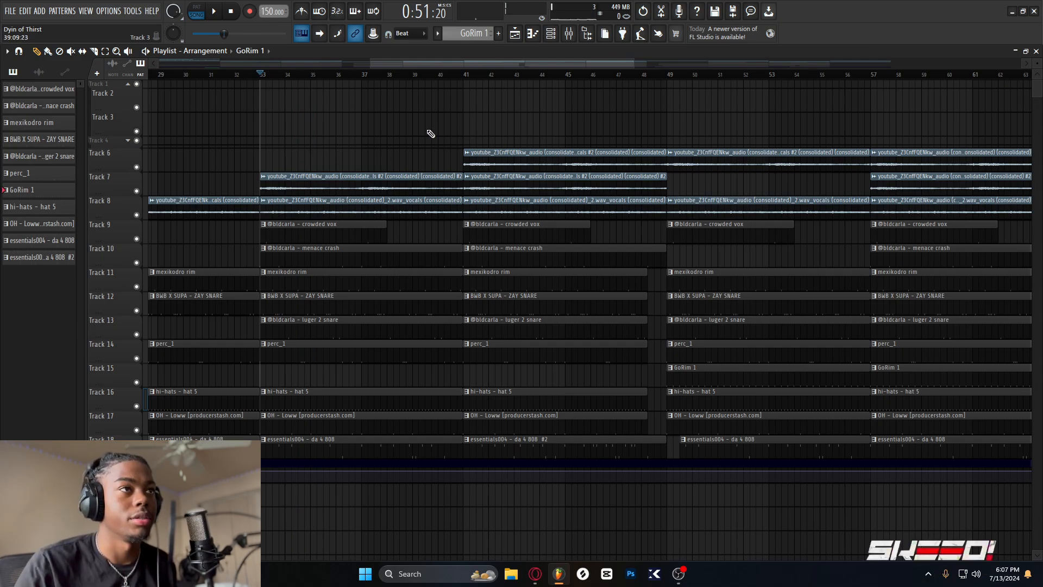
Solo the vocal melody on Track 6, play it from bar 41, then unsolo it.
{"action": "right_click", "coordinate": [142, 168]}
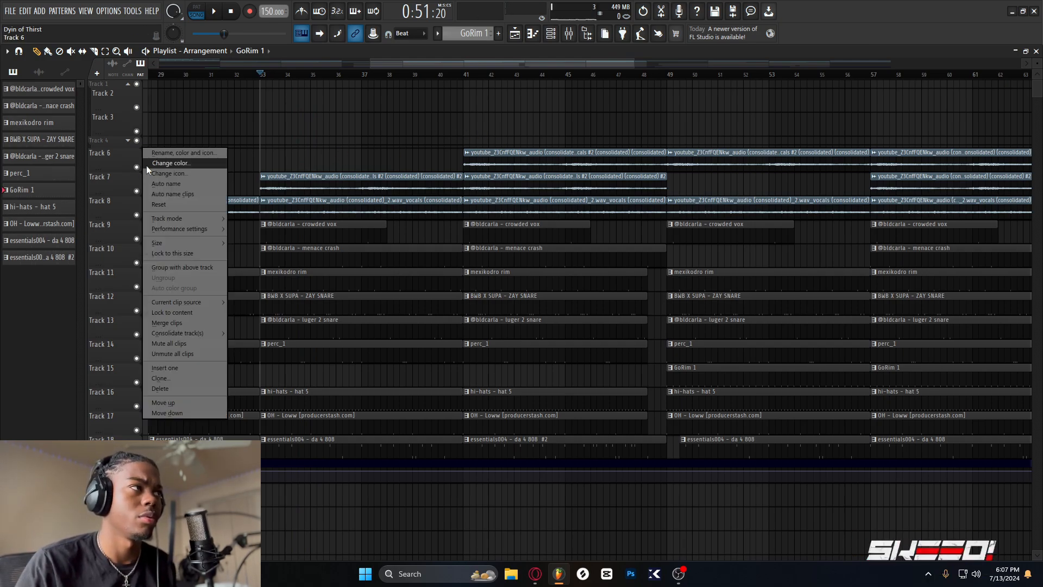
{"action": "right_click", "coordinate": [132, 167]}
{"action": "left_click", "coordinate": [135, 164]}
{"action": "right_click", "coordinate": [136, 167]}
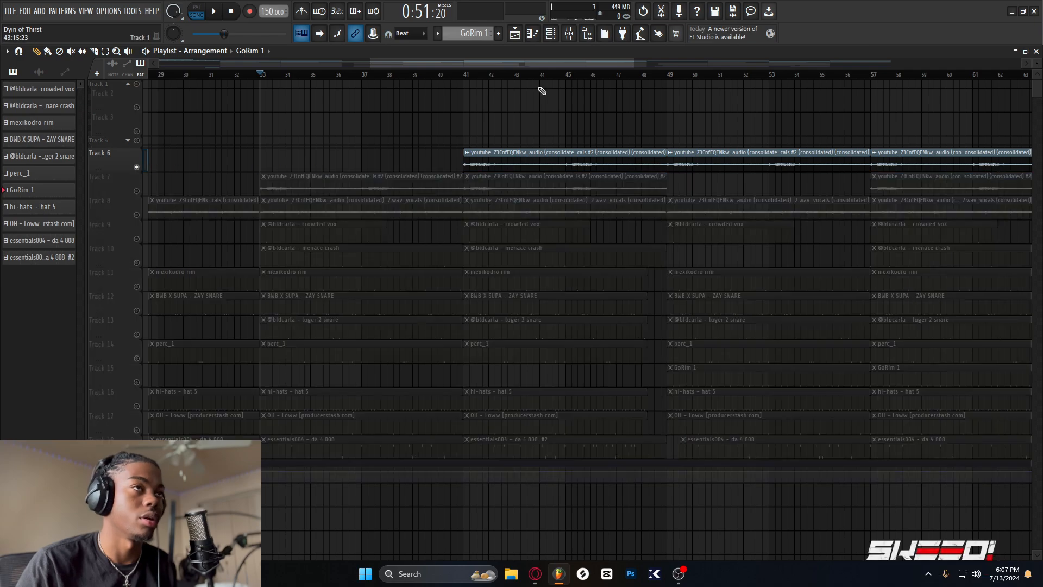
{"action": "left_click", "coordinate": [464, 76]}
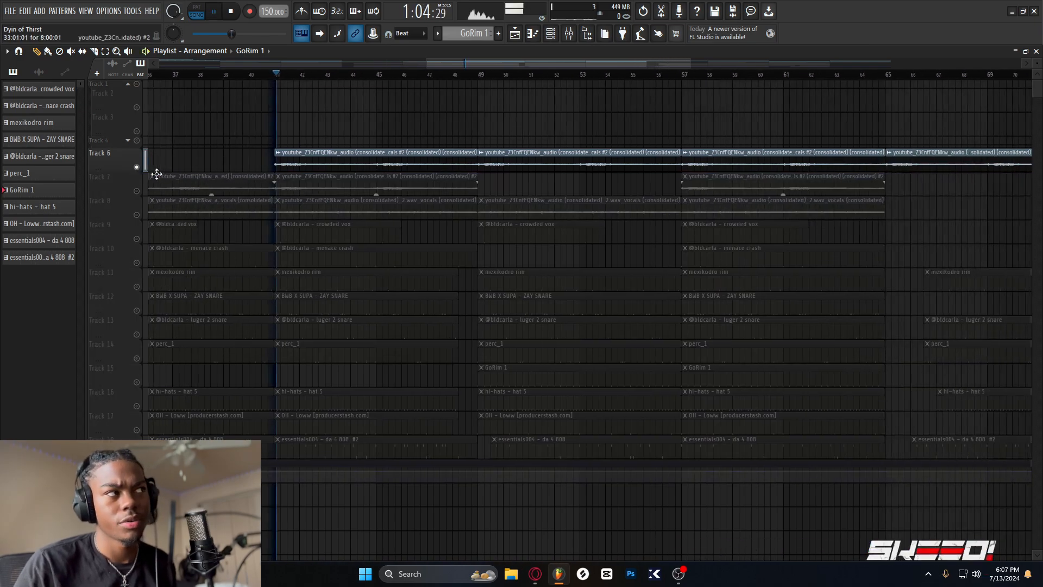
{"action": "right_click", "coordinate": [137, 168]}
Examine the arrangement of melody and drum clips from bar 17 onward and place the playhead near bar 48.
{"action": "left_click_drag", "start_coordinate": [277, 182], "coordinate": [503, 185]}
{"action": "scroll", "coordinate": [470, 163], "scroll_direction": "down", "scroll_amount": 3}
{"action": "mouse_move", "coordinate": [442, 114]}
{"action": "left_mouse_down"}
{"action": "mouse_move", "coordinate": [404, 179]}
{"action": "mouse_move", "coordinate": [345, 197]}
{"action": "left_mouse_up"}
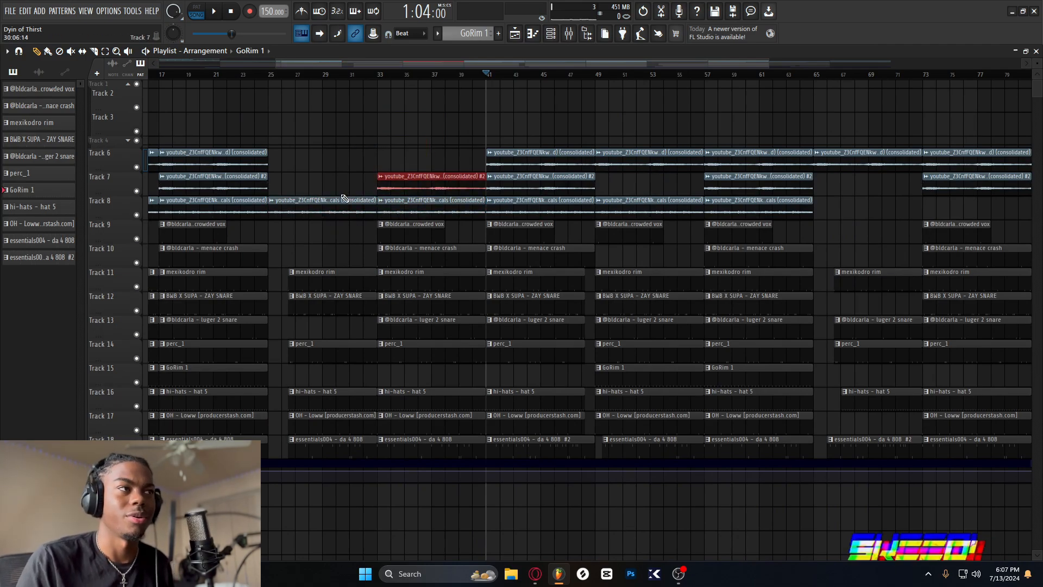
{"action": "left_click_drag", "start_coordinate": [389, 132], "coordinate": [308, 169]}
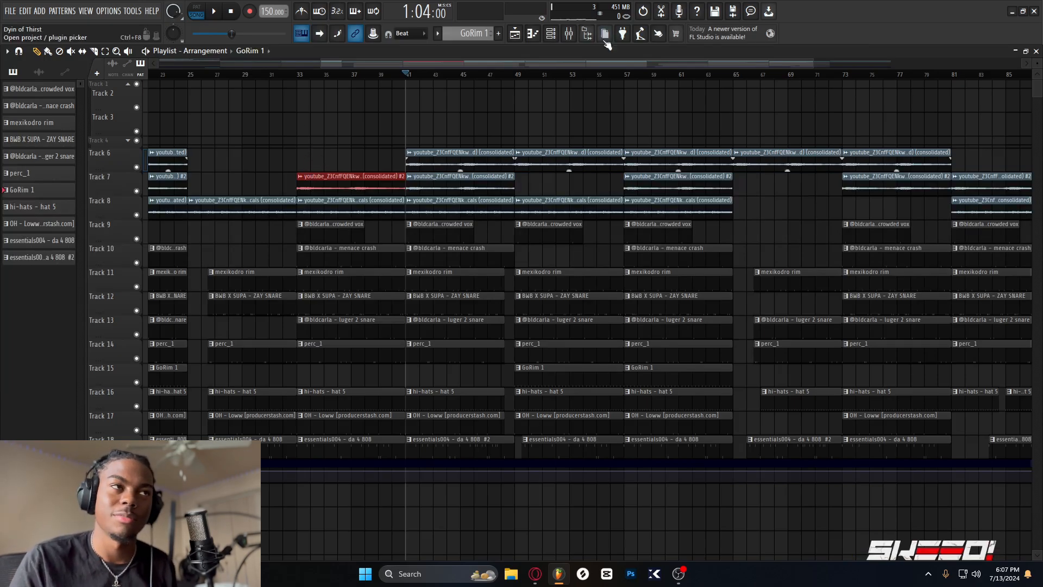
{"action": "left_click_drag", "start_coordinate": [400, 130], "coordinate": [261, 141]}
{"action": "left_click", "coordinate": [366, 74]}
{"action": "left_click_drag", "start_coordinate": [404, 123], "coordinate": [399, 124]}
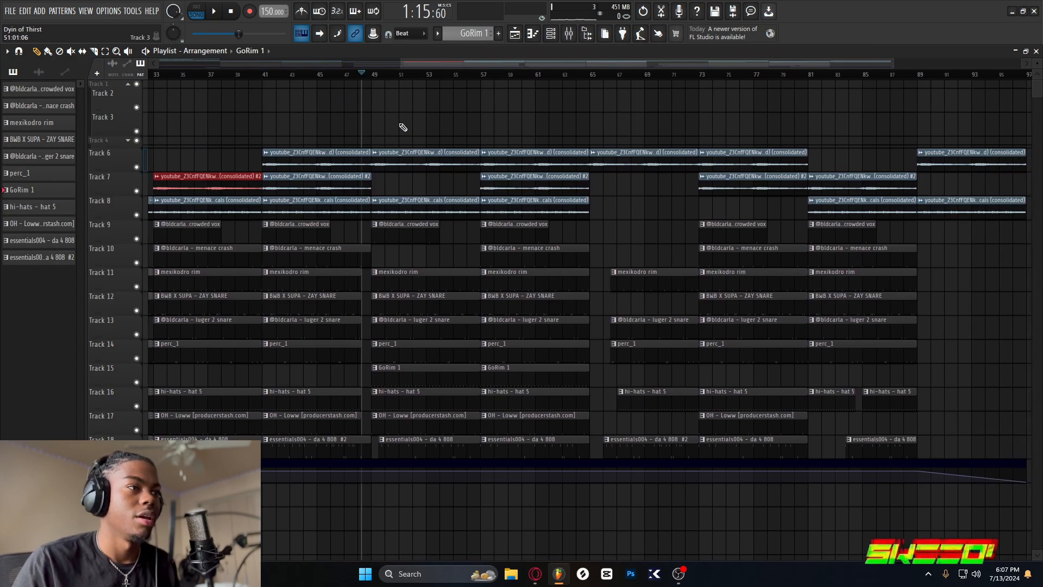
{"action": "left_click_drag", "start_coordinate": [485, 147], "coordinate": [517, 96]}
{"action": "scroll", "coordinate": [303, 370], "scroll_direction": "up", "scroll_amount": 5}
Isolate the 808 on Track 18 with the playhead at bar 41, then restore all tracks.
{"action": "right_click", "coordinate": [138, 404]}
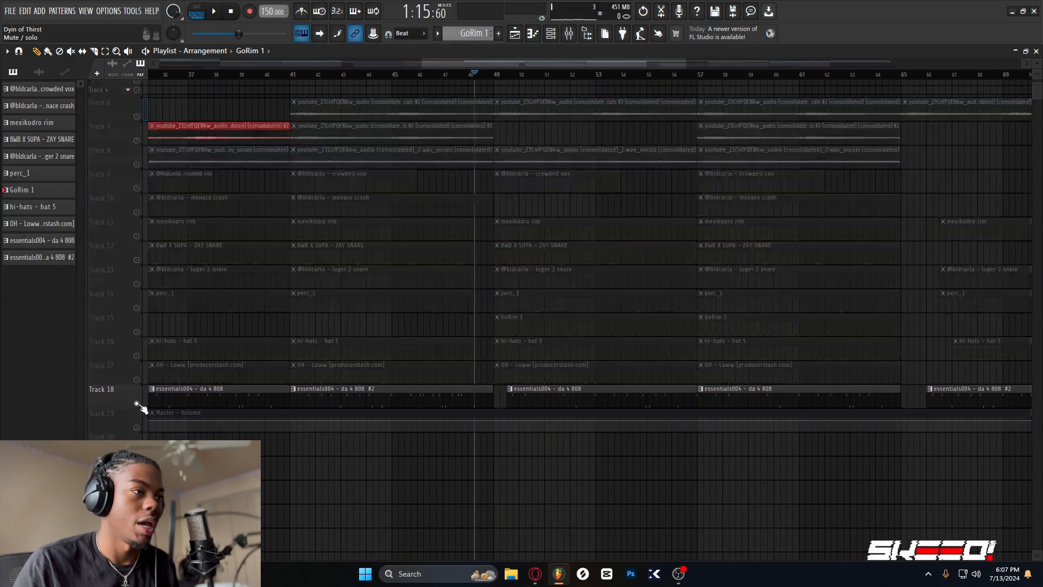
{"action": "left_click", "coordinate": [291, 74]}
{"action": "left_click_drag", "start_coordinate": [316, 350], "coordinate": [186, 348]}
{"action": "right_click", "coordinate": [136, 453]}
{"action": "key", "text": "space"}
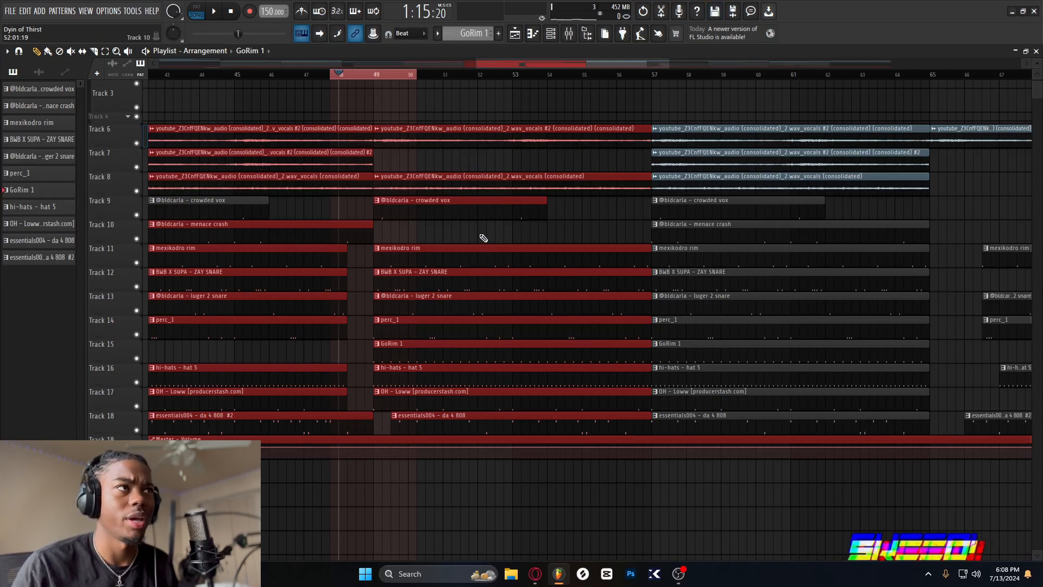
Play the looped transition around bars 48 to 50, stop playback and clear the selection.
{"action": "key", "text": "space"}
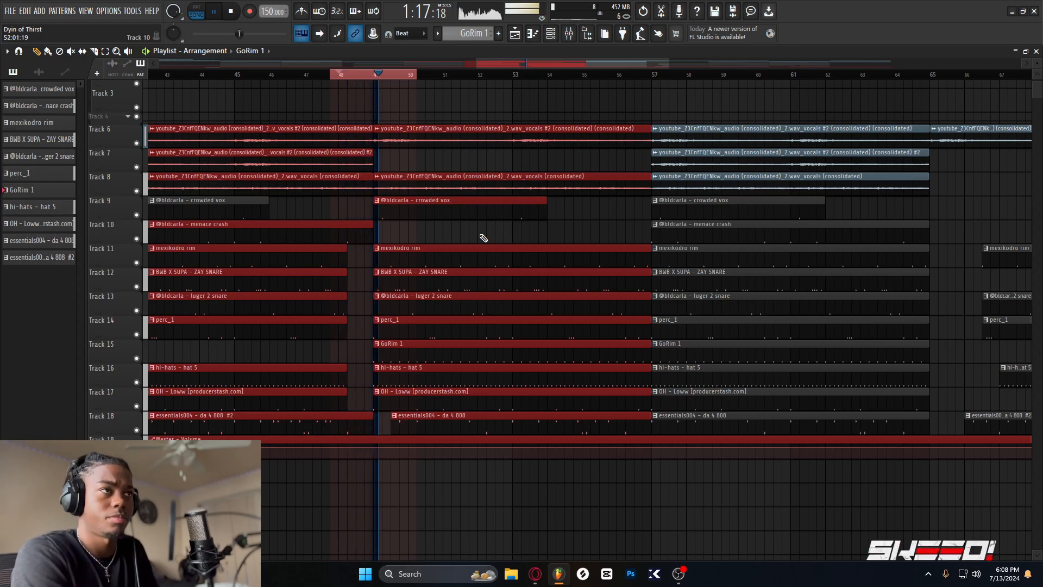
{"action": "key", "text": "space"}
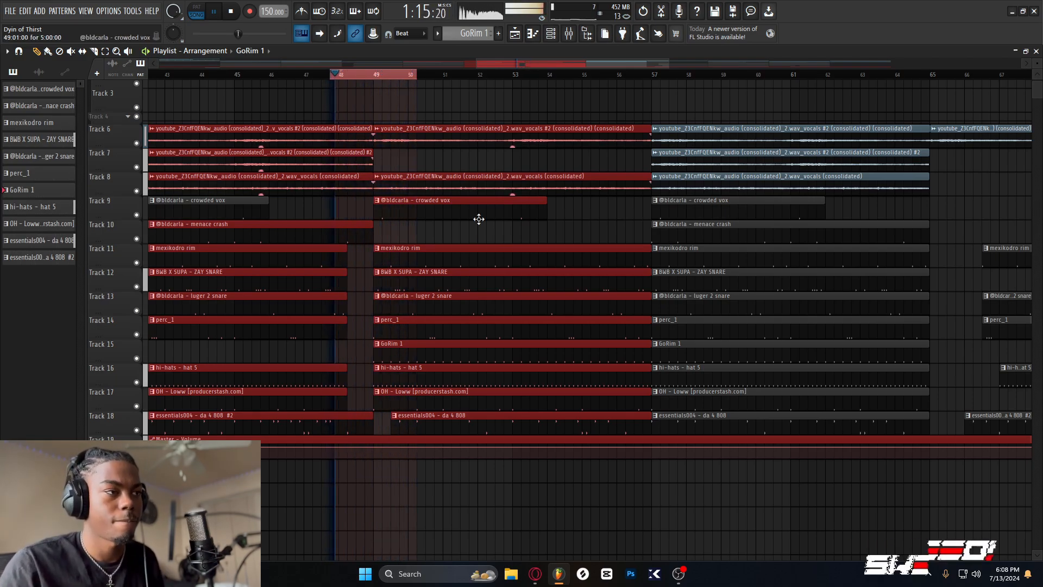
{"action": "scroll", "coordinate": [413, 193], "scroll_direction": "down", "scroll_amount": 3}
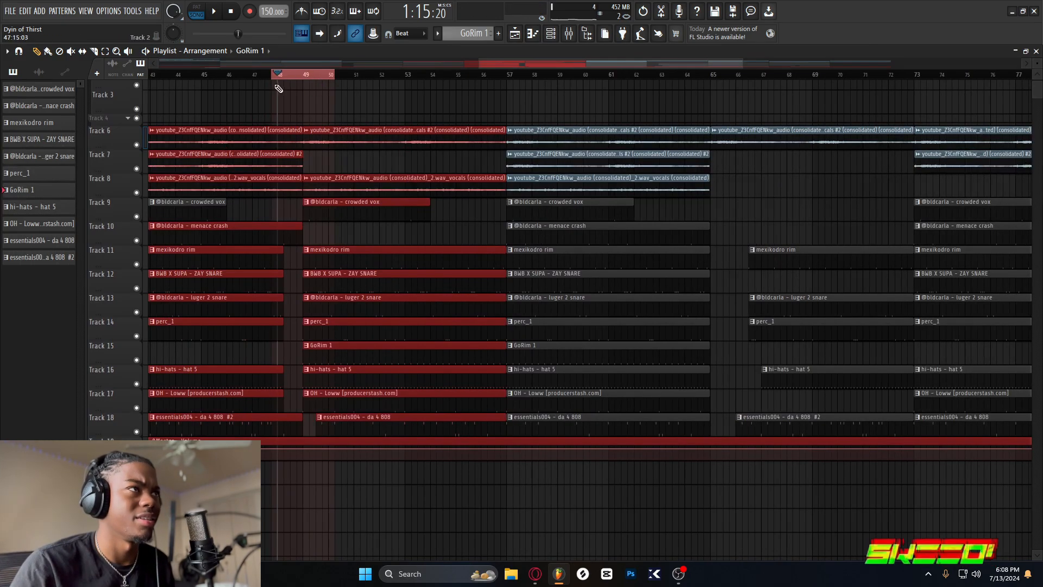
{"action": "key", "text": "ctrl+d"}
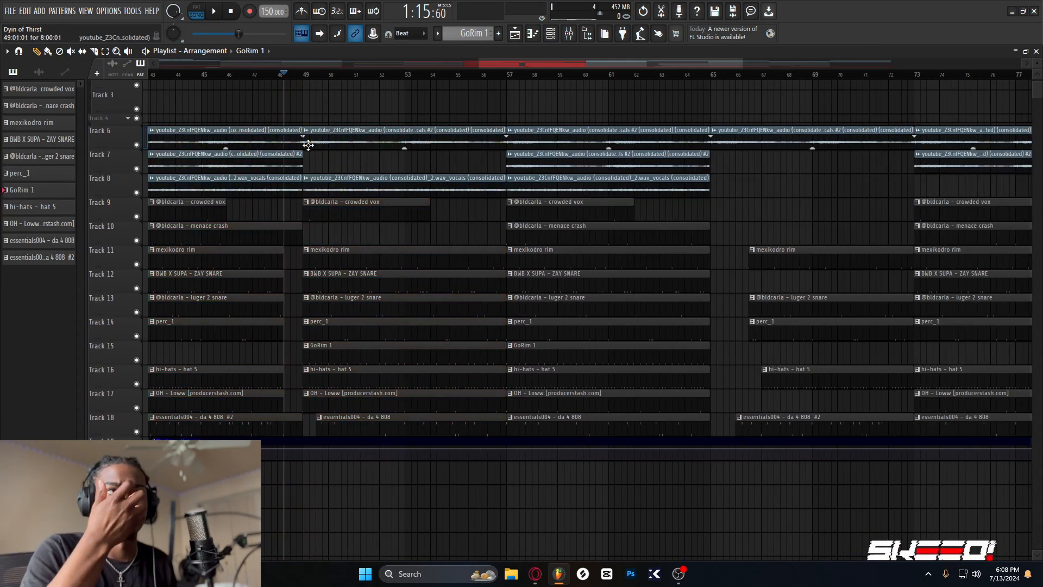
Zoom into the Track 6 vocal clip at bar 49, zoom back out, and review the arrangement through its ending.
{"action": "right_click", "coordinate": [416, 165], "text": "ctrl"}
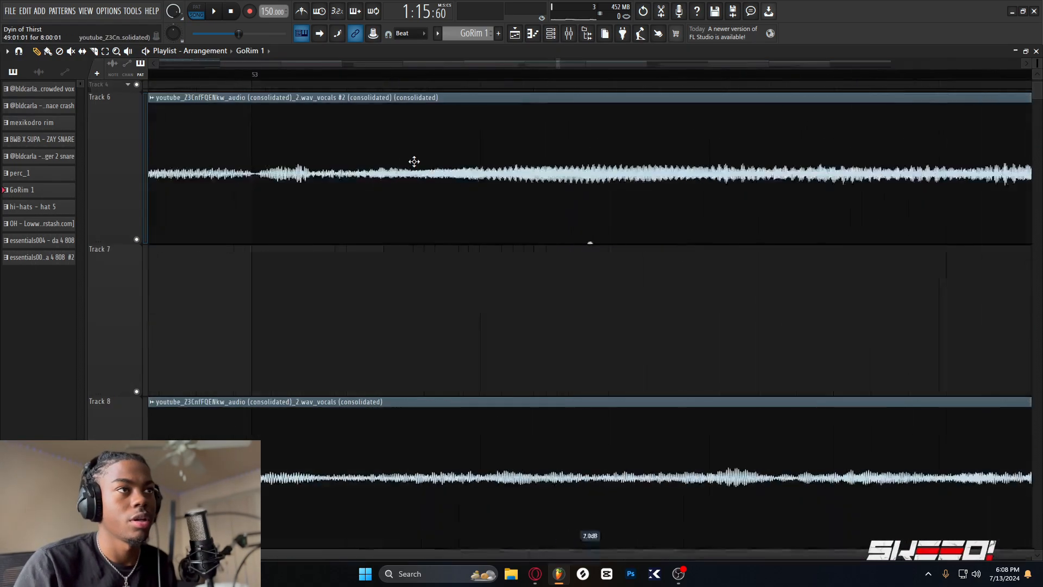
{"action": "right_click", "coordinate": [415, 162], "text": "ctrl"}
{"action": "left_click_drag", "start_coordinate": [474, 191], "coordinate": [242, 151]}
{"action": "scroll", "coordinate": [652, 221], "scroll_direction": "up", "scroll_amount": 2}
{"action": "left_click_drag", "start_coordinate": [803, 220], "coordinate": [670, 237]}
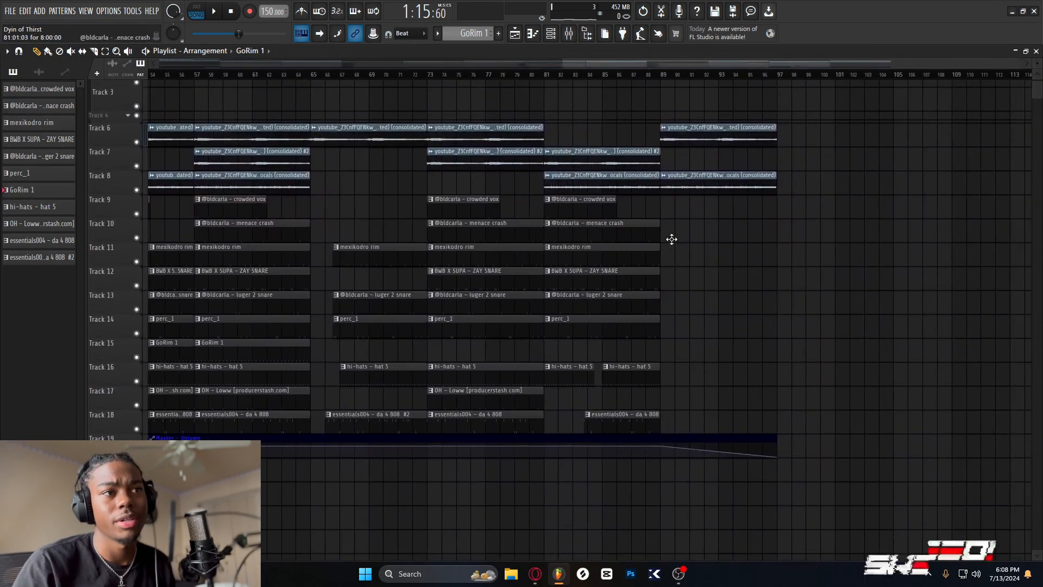
{"action": "left_click_drag", "start_coordinate": [474, 276], "coordinate": [753, 287]}
{"action": "scroll", "coordinate": [674, 263], "scroll_direction": "down", "scroll_amount": 3}
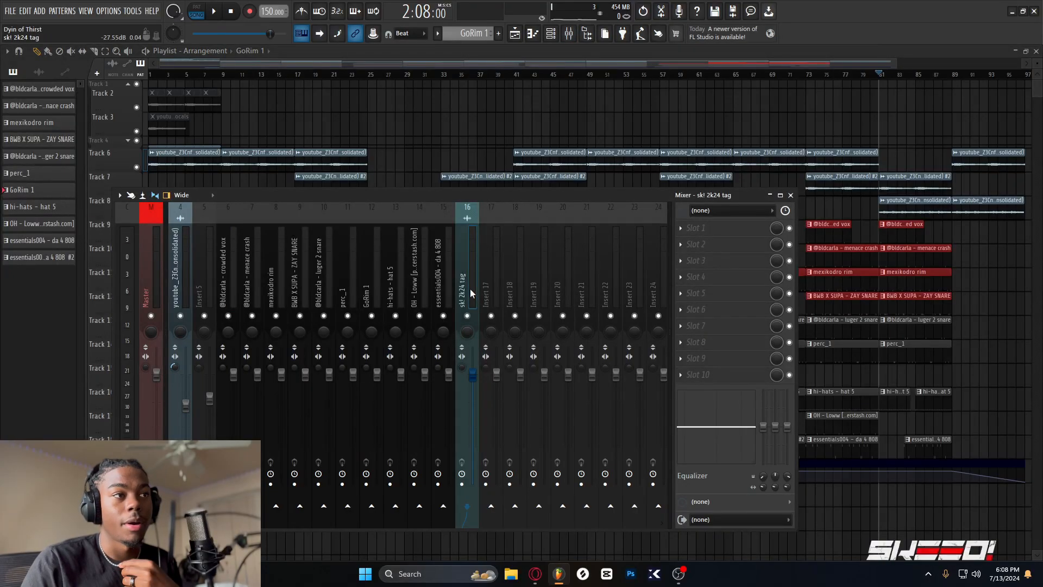
Examine the mixer effect slots from the sk! 2k24 tag channel back to Master, then close the Maximus window.
{"action": "key", "text": "Left"}
{"action": "key", "text": "Left"}
{"action": "key", "text": "Left"}
{"action": "key", "text": "Left"}
{"action": "key", "text": "Left"}
{"action": "key", "text": "Left"}
{"action": "key", "text": "Left"}
{"action": "key", "text": "Left"}
{"action": "key", "text": "Left"}
{"action": "key", "text": "Left"}
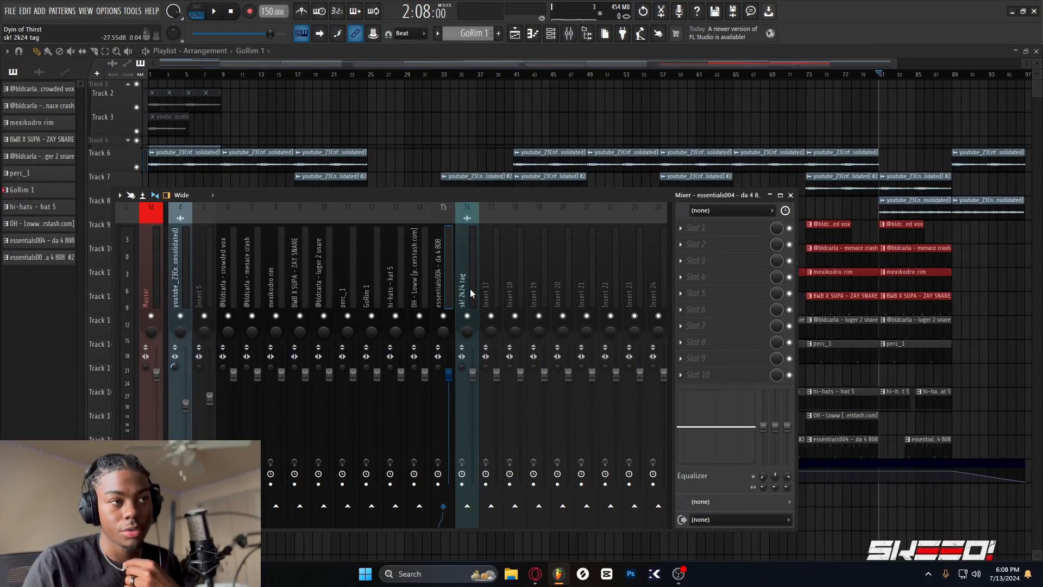
{"action": "key", "text": "Left"}
{"action": "key", "text": "Left"}
{"action": "key", "text": "Left"}
{"action": "key", "text": "Left"}
{"action": "key", "text": "Left"}
{"action": "key", "text": "Left"}
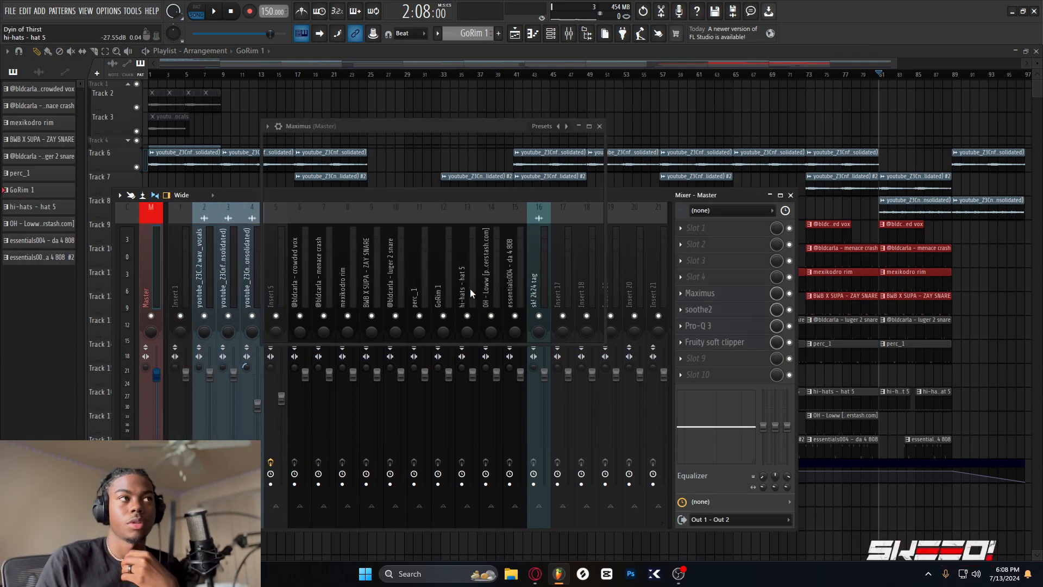
{"action": "left_click", "coordinate": [599, 126]}
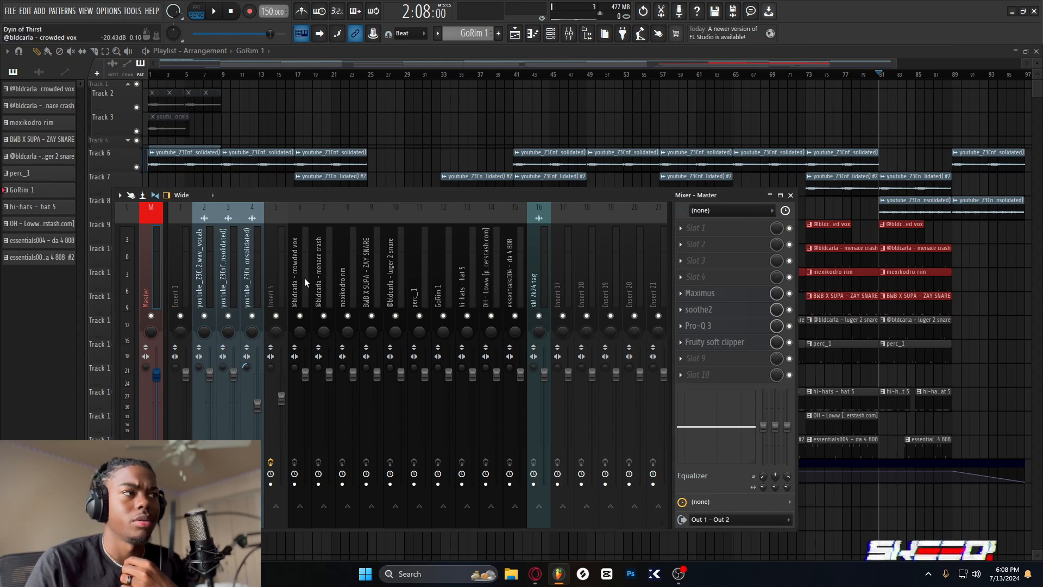
Check the effect slots of Insert 1 and the vocal channels up to channel 4, then close the mixer.
{"action": "left_click", "coordinate": [248, 273]}
{"action": "key", "text": "Left"}
{"action": "key", "text": "Left"}
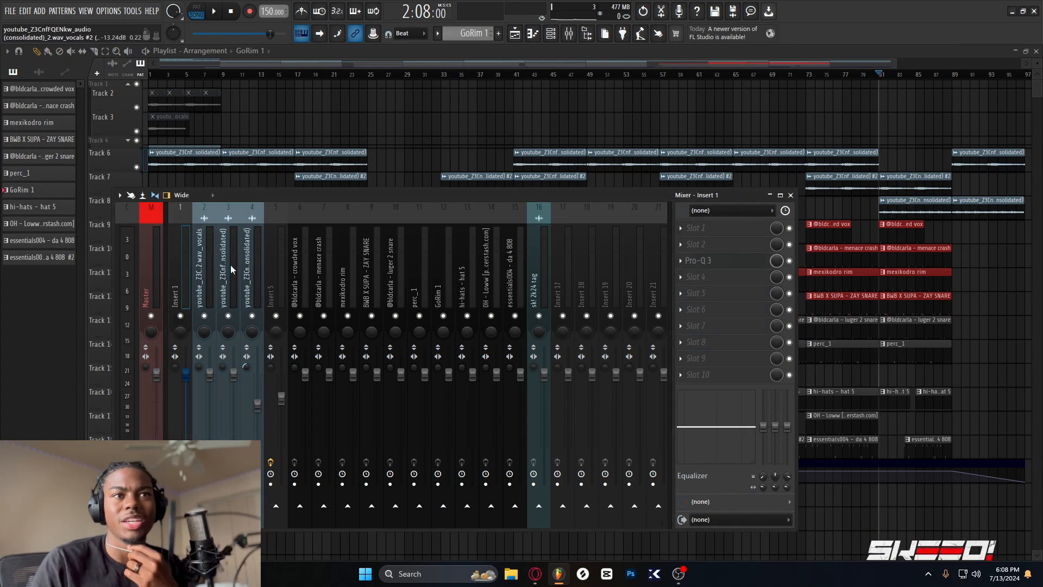
{"action": "left_click", "coordinate": [225, 268]}
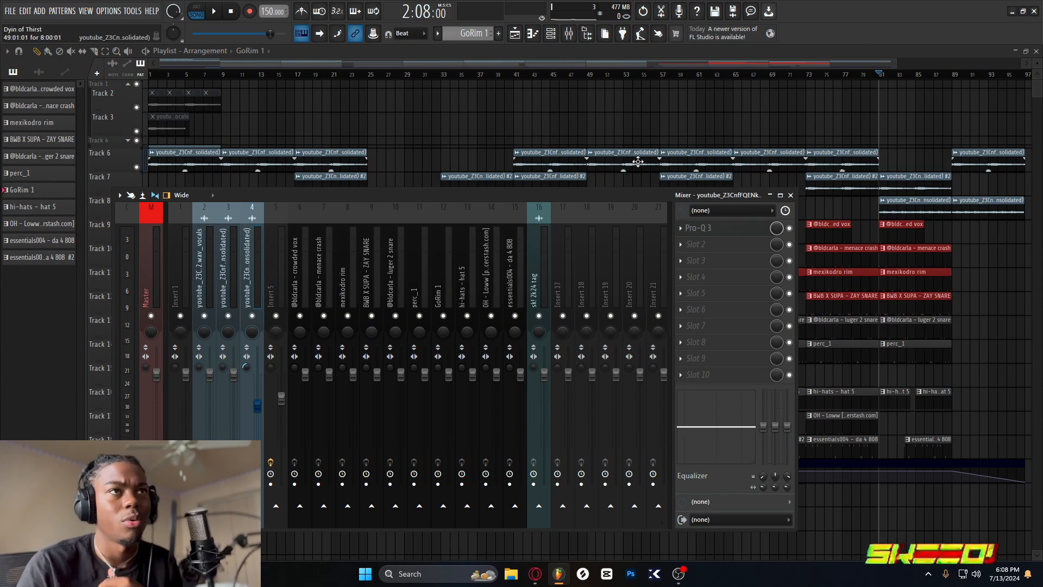
{"action": "key", "text": "F9"}
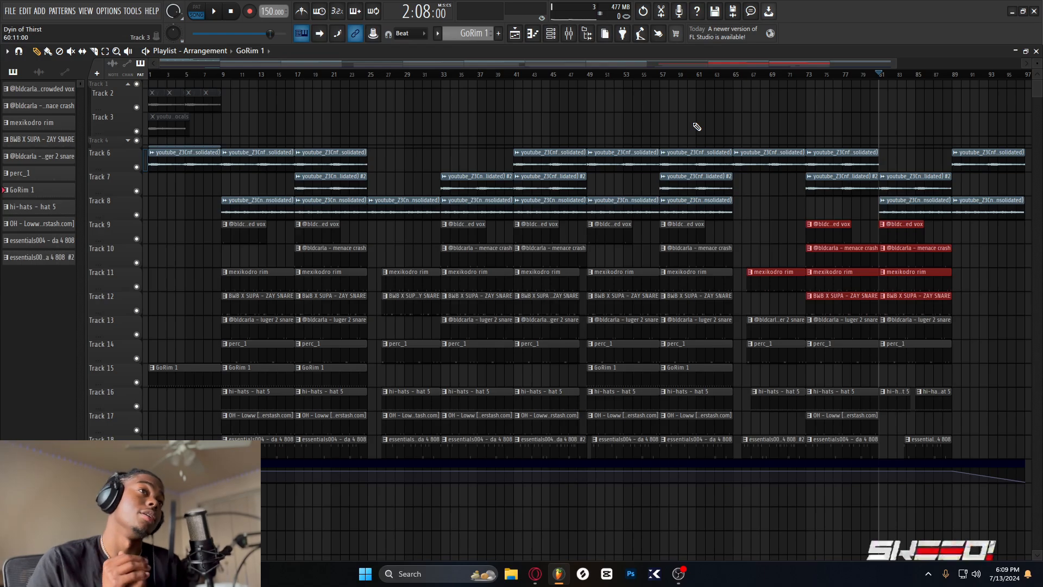
Reopen the mixer, view Pro-Q 3 in the Master channel's effect chain, then close the plugin and the mixer.
{"action": "key", "text": "F9"}
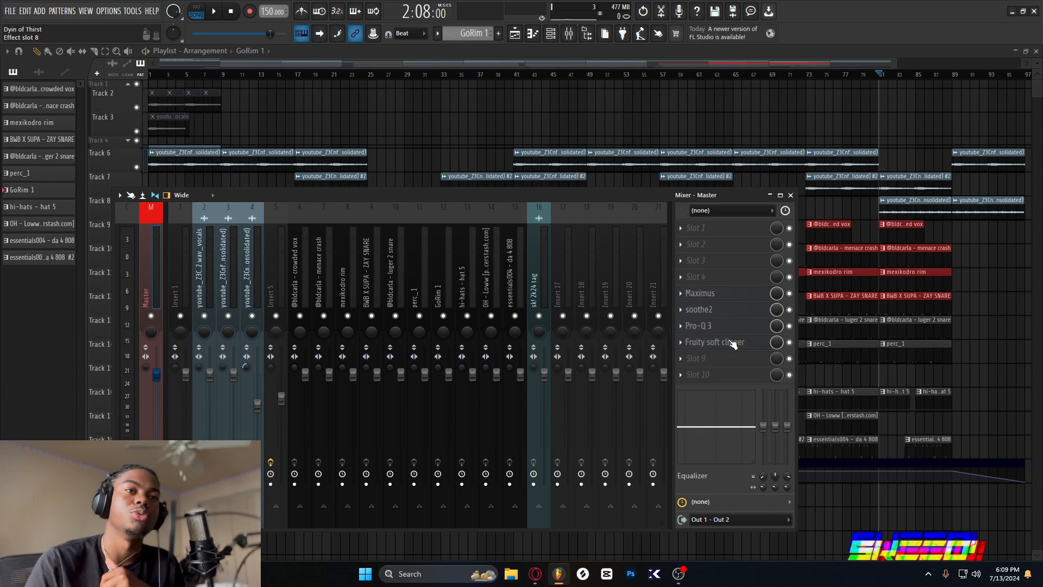
{"action": "left_click", "coordinate": [730, 329]}
{"action": "left_click", "coordinate": [740, 326]}
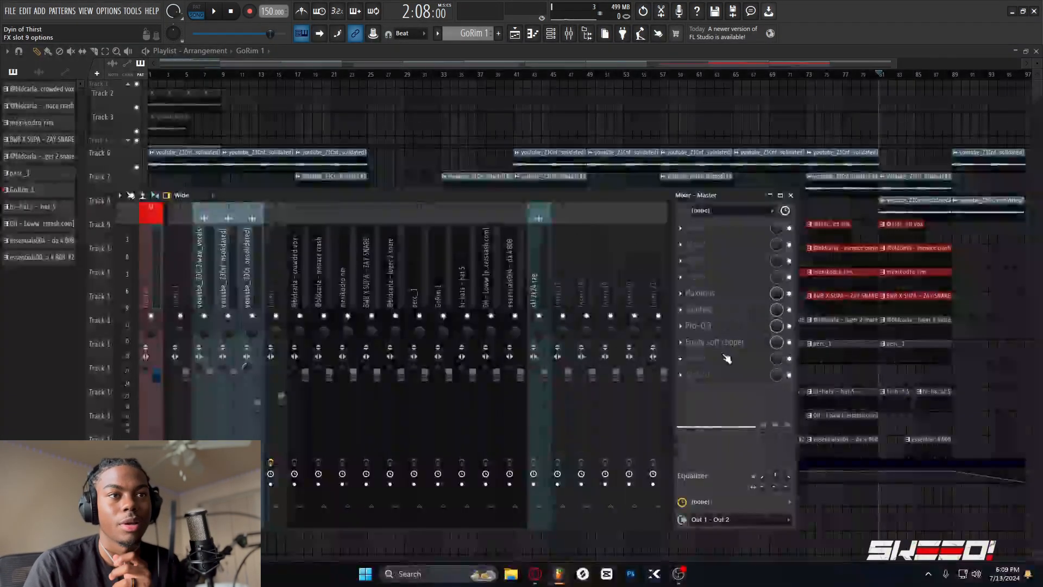
{"action": "key", "text": "F9"}
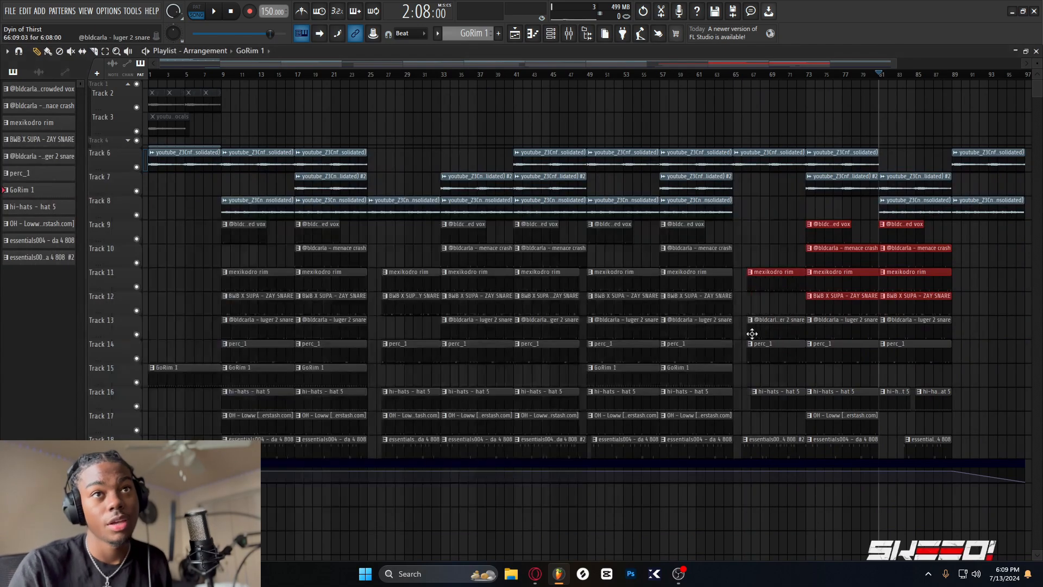